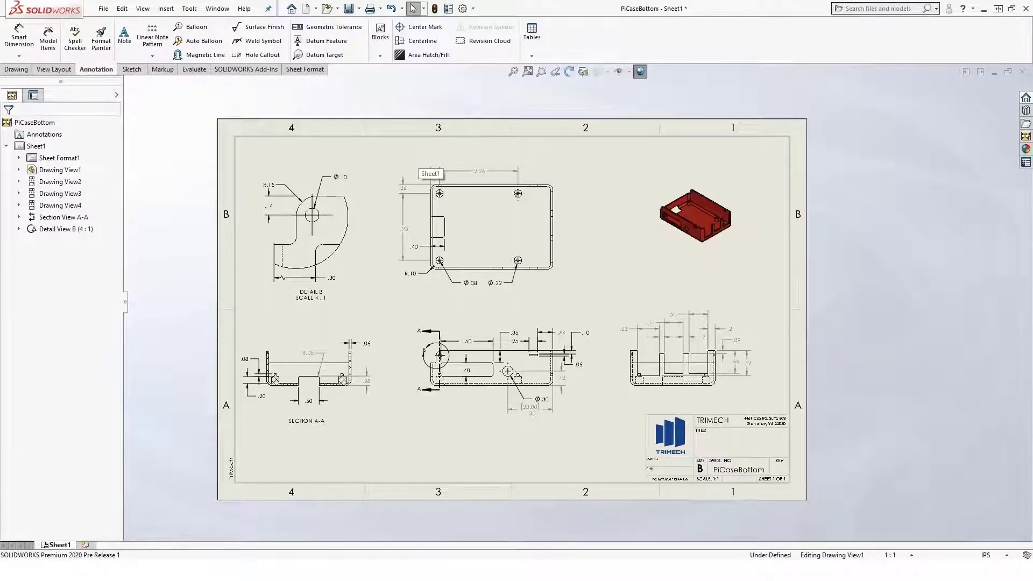
Switch from the PiCaseBottom drawing to the PiCase.SLDASM assembly with Ctrl+Tab.
key(ctrl+Tab)
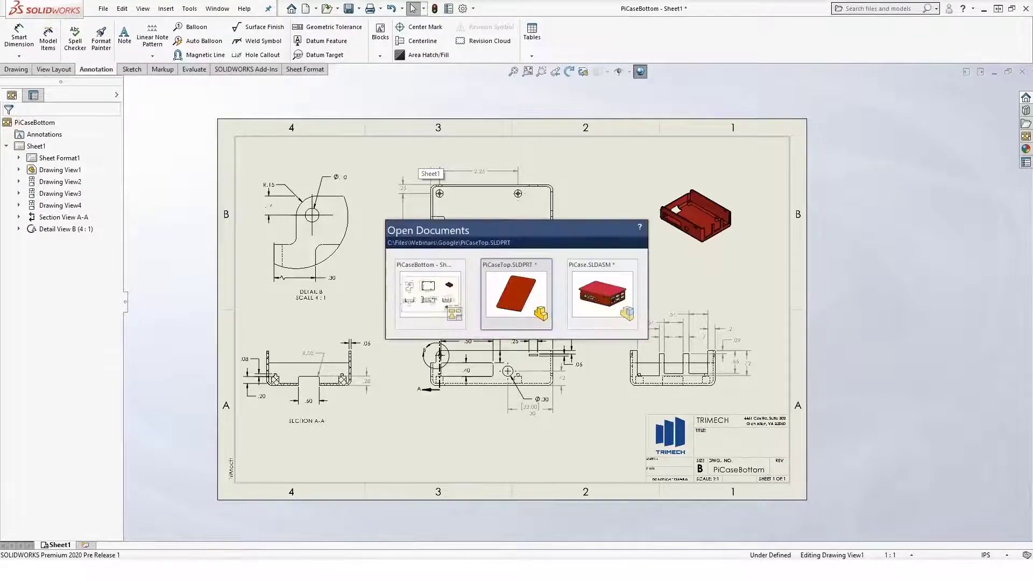
key(ctrl+Tab)
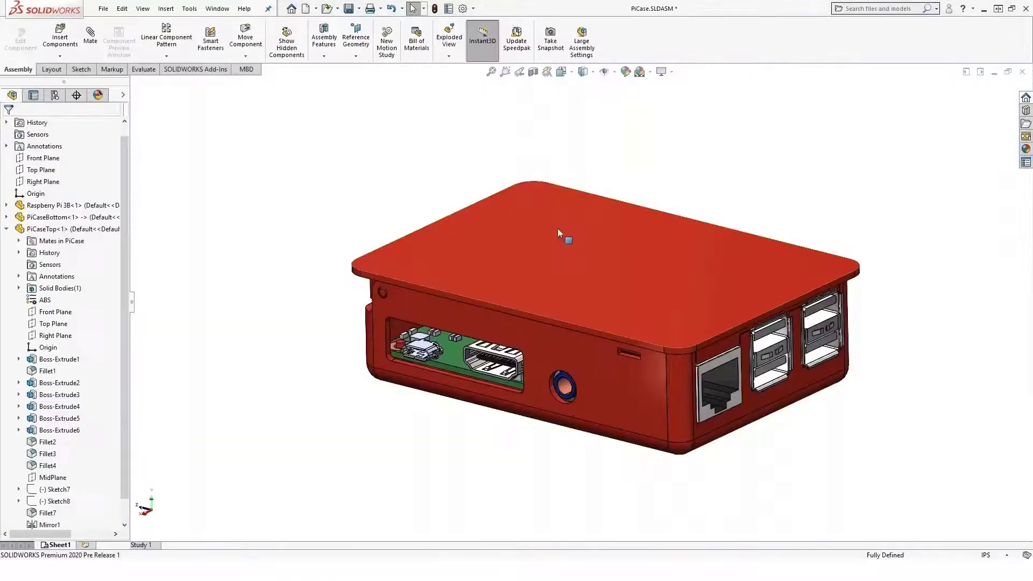
middle_drag(557, 229, 772, 331)
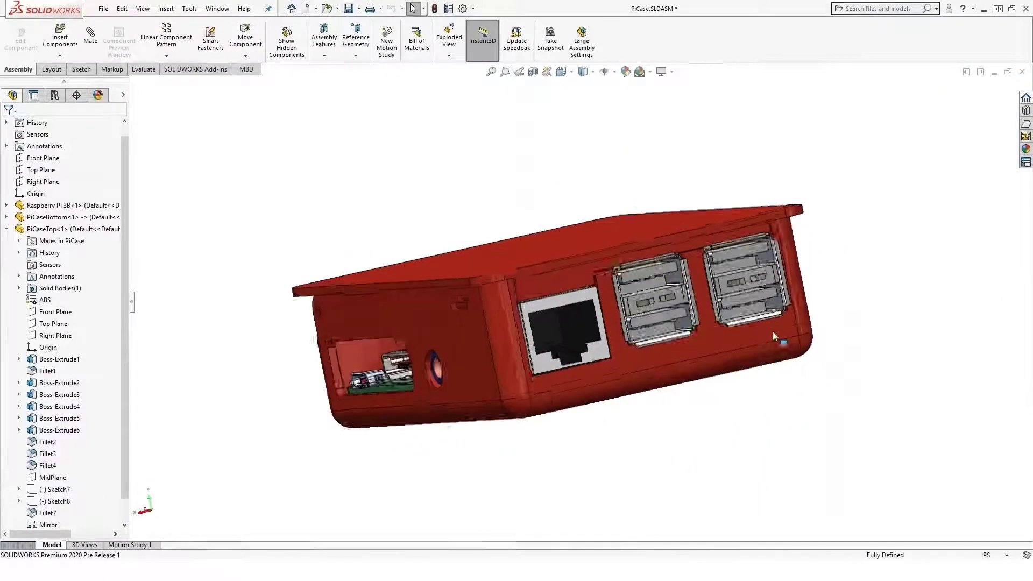
scroll(773, 331, down, 3)
scroll(594, 300, up, 5)
middle_drag(594, 299, 467, 244)
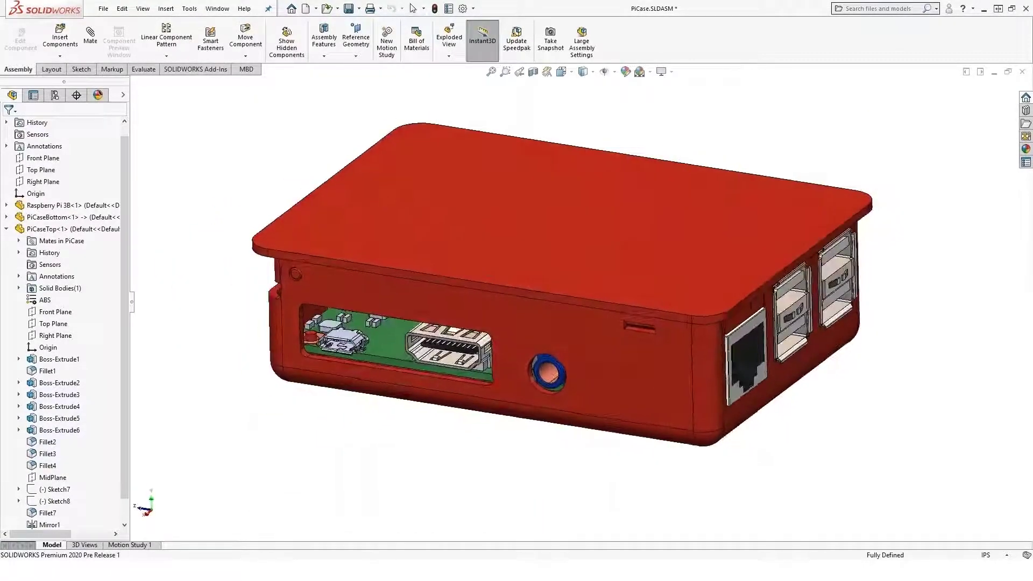
scroll(467, 243, up, 3)
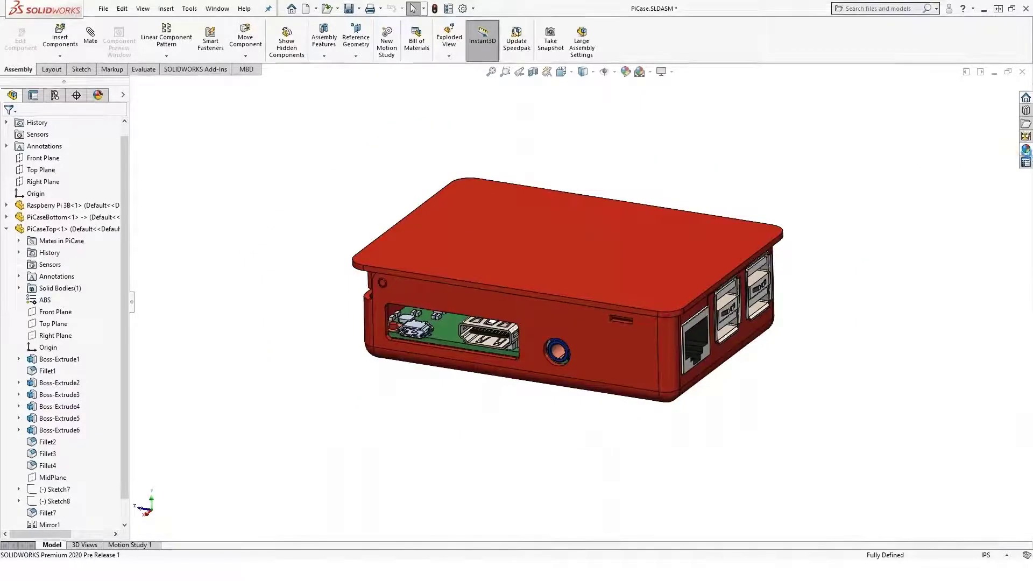
click(1026, 149)
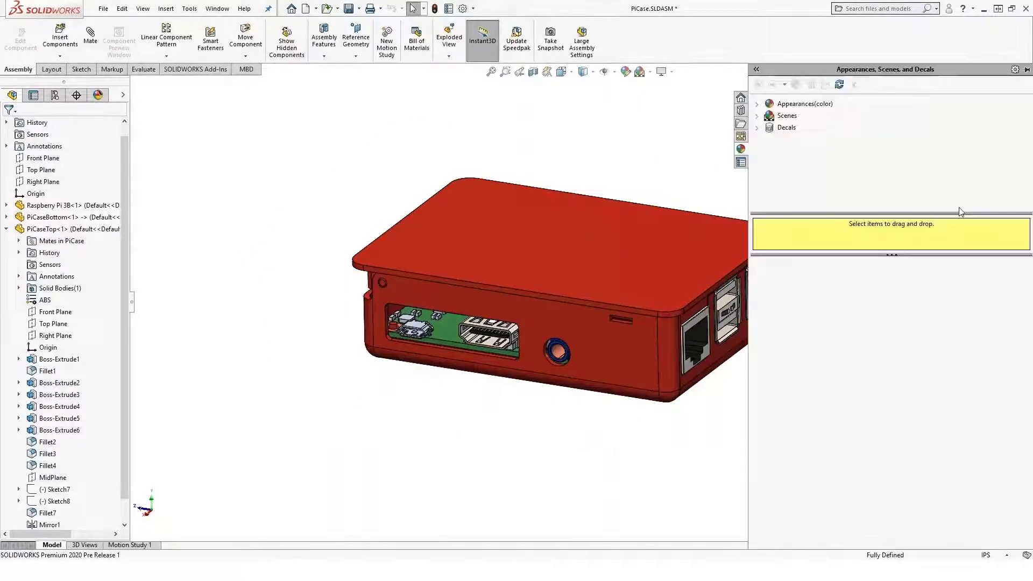
Apply the candy apple red colour appearance to the whole PiCaseTop component.
click(763, 105)
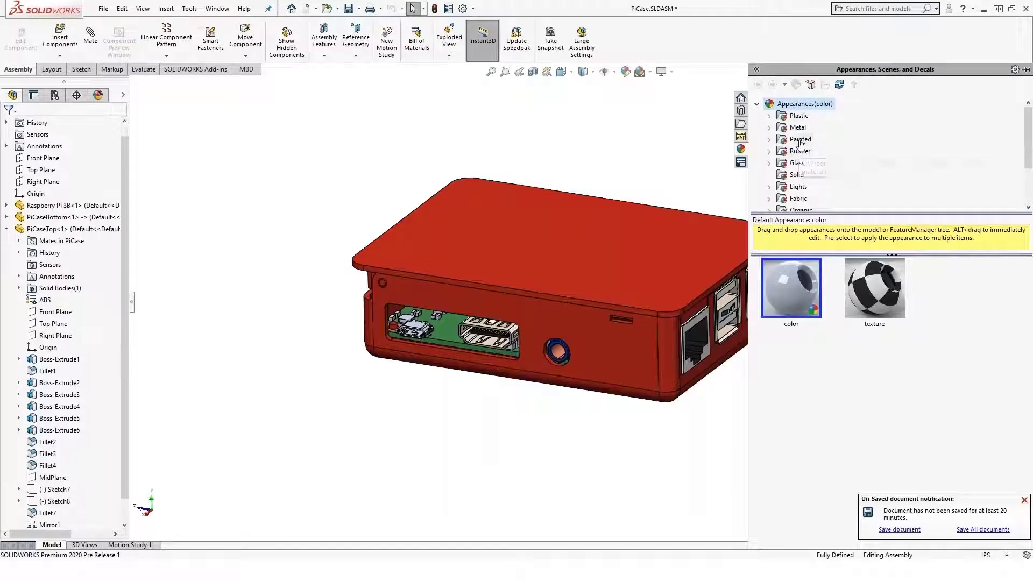
drag(789, 280, 592, 264)
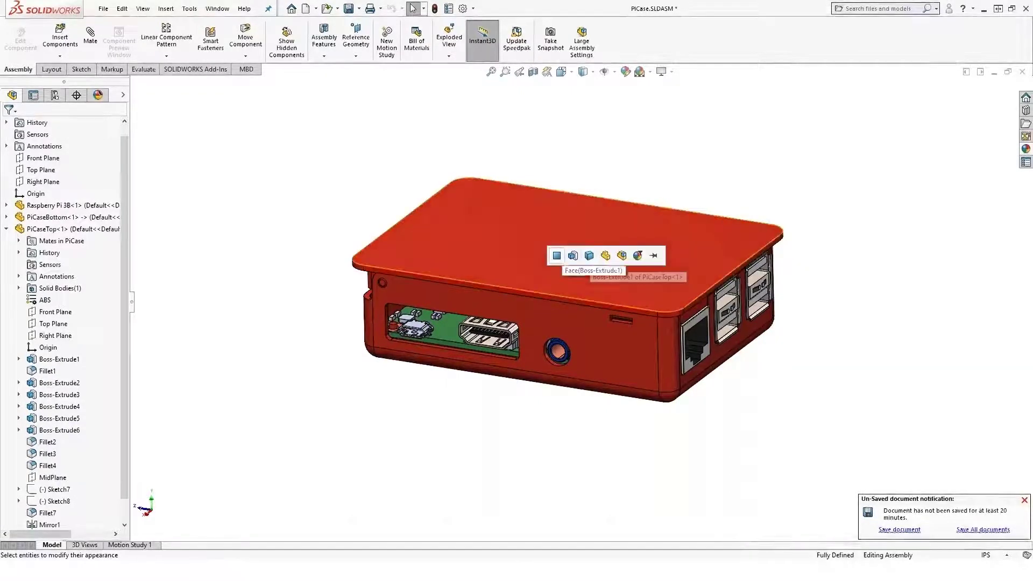
click(606, 257)
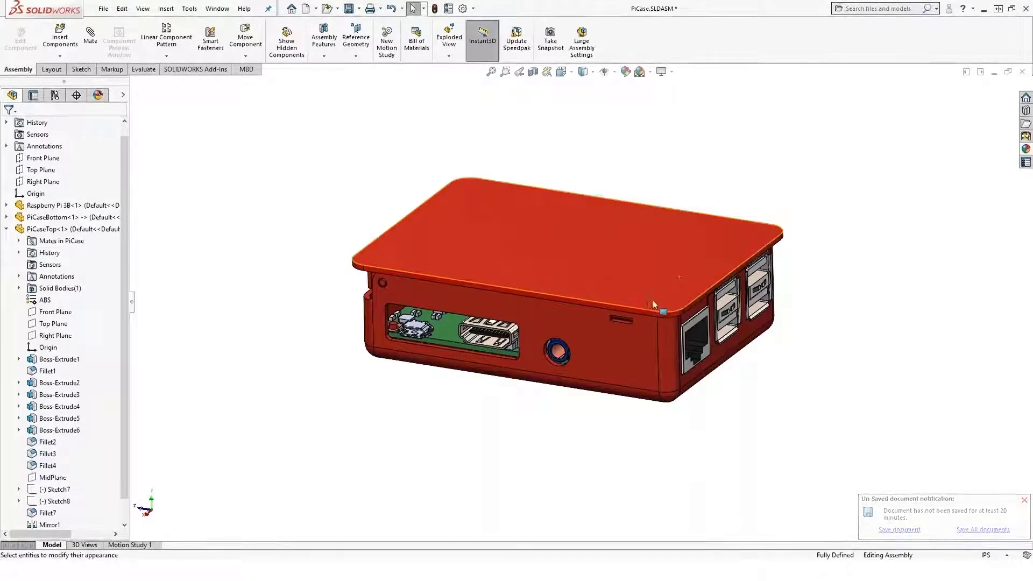
mouse_move(662, 170)
middle_down()
mouse_move(654, 188)
mouse_move(685, 145)
mouse_move(657, 159)
mouse_move(657, 171)
middle_up()
scroll(660, 312, down, 2)
scroll(660, 313, down, 1)
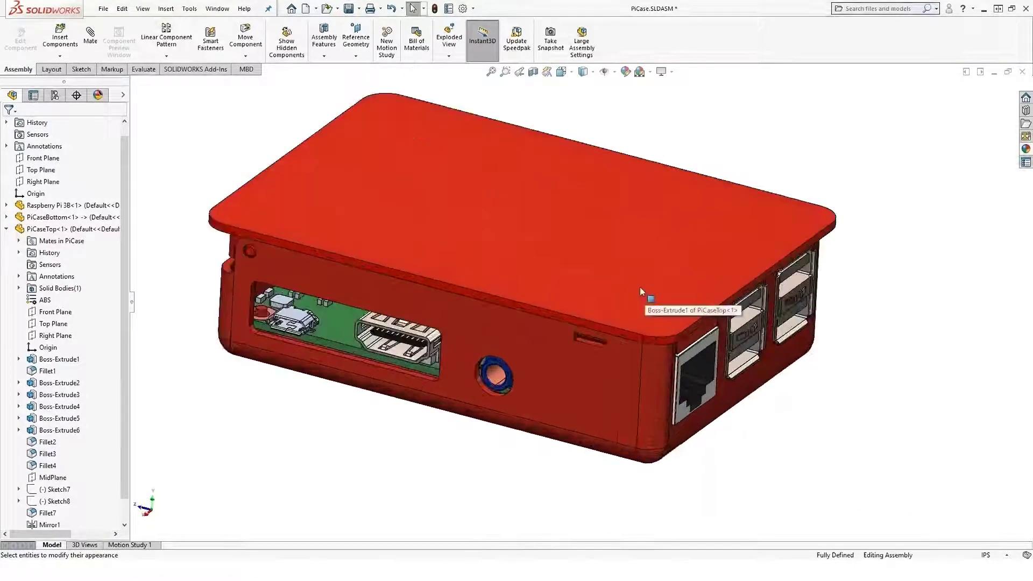
Apply the Courtyard Background scene to the assembly.
scroll(614, 153, up, 1)
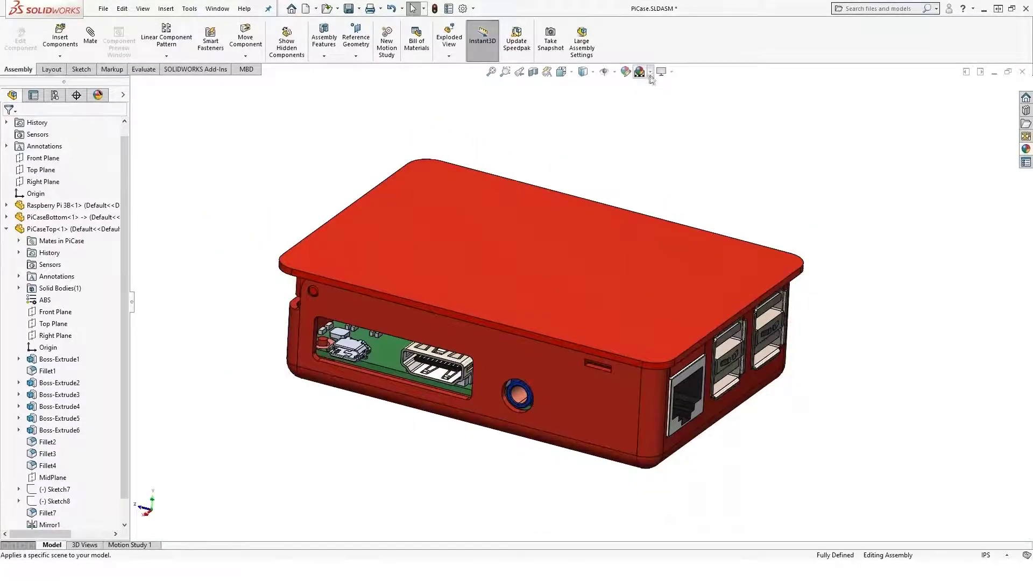
click(650, 72)
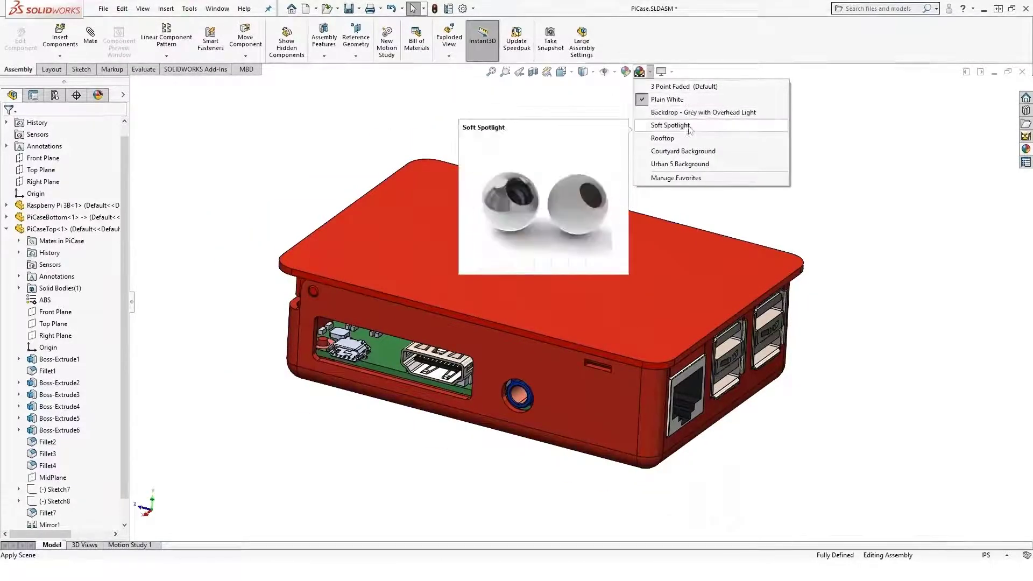
click(692, 152)
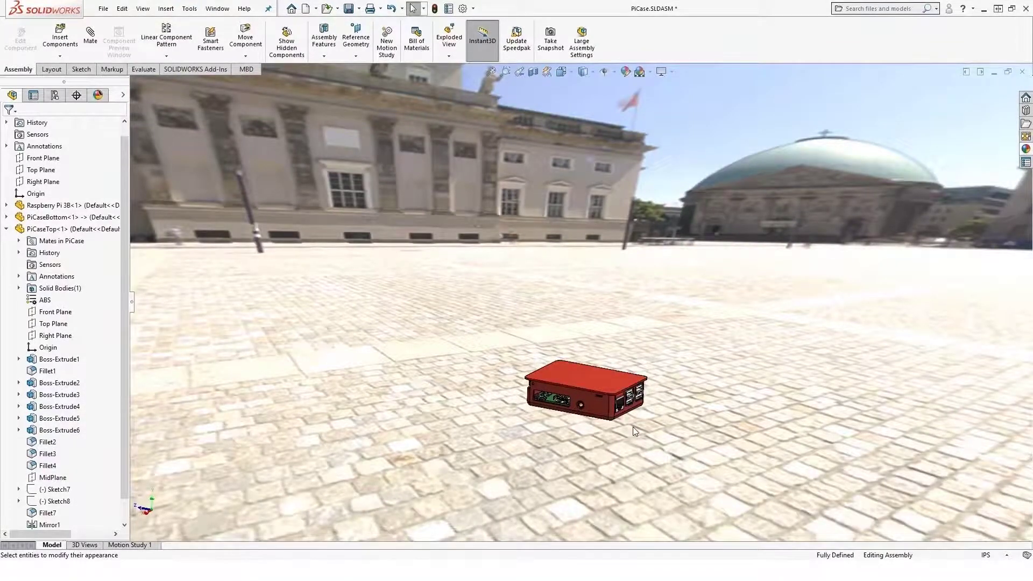
Turn off RealView Graphics so the viewport background shows plain white.
click(672, 71)
click(694, 97)
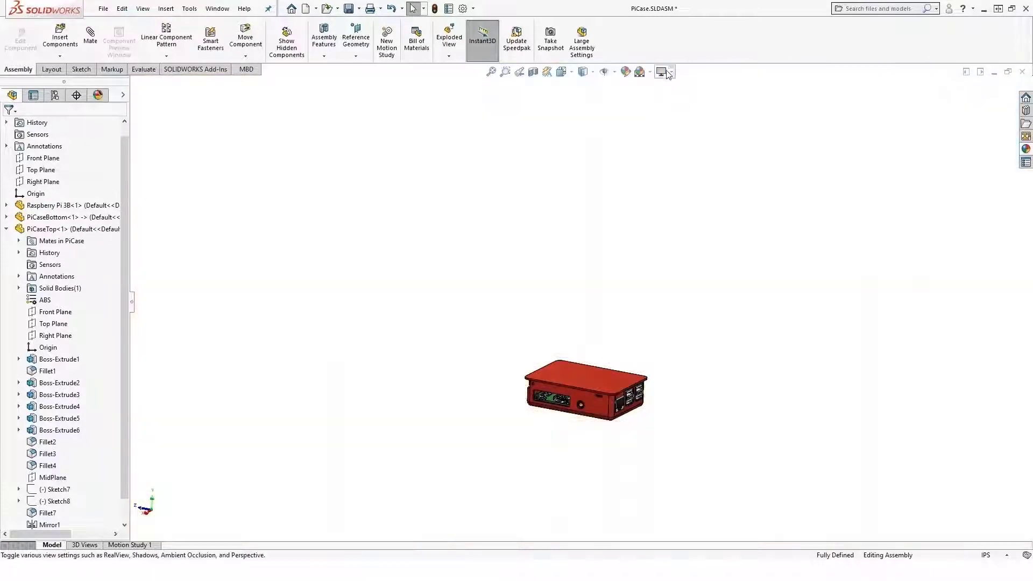
click(669, 72)
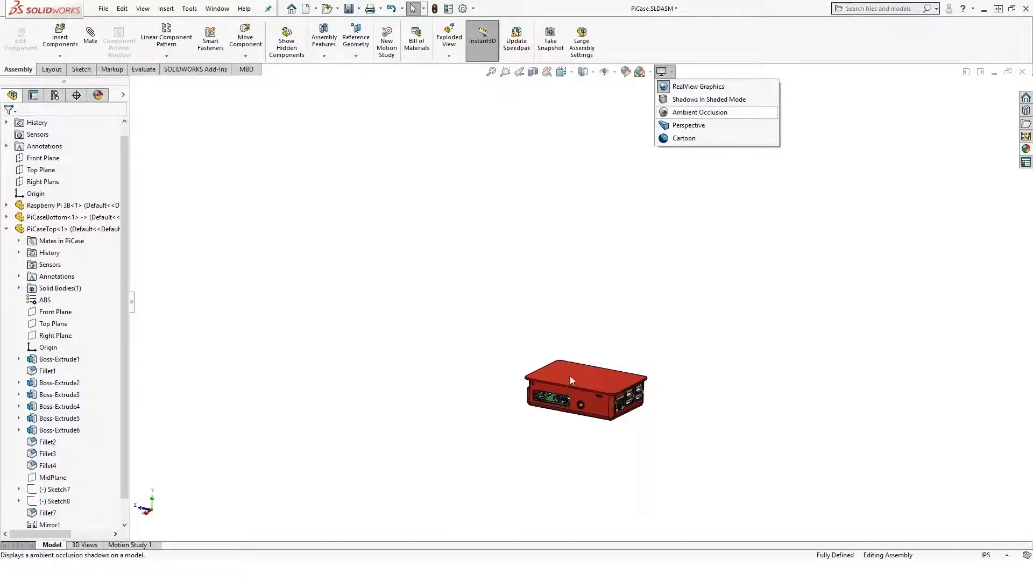
Zoom and orbit to inspect the red case from a new angle.
scroll(580, 325, down, 8)
scroll(635, 329, up, 6)
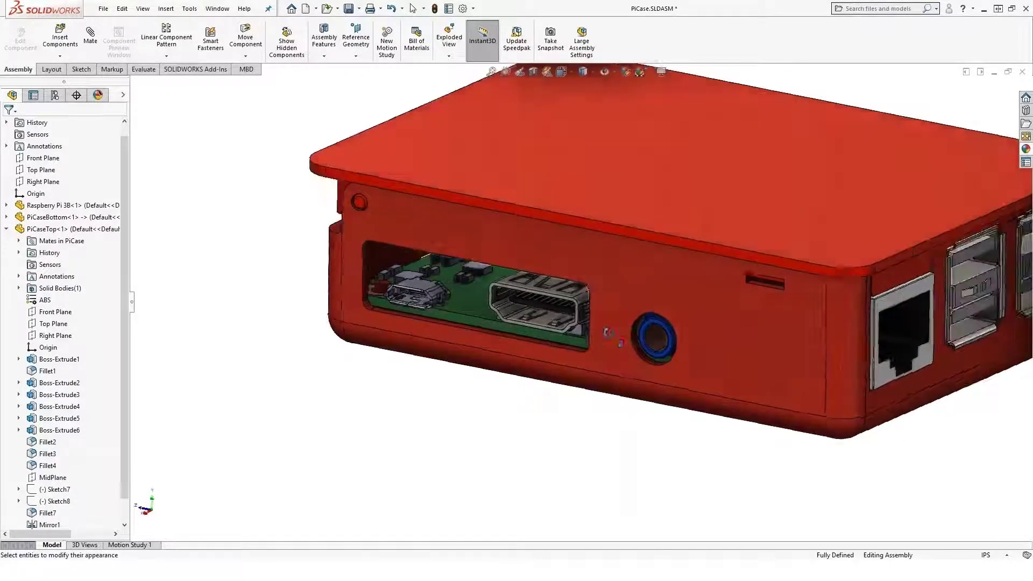
scroll(613, 320, down, 3)
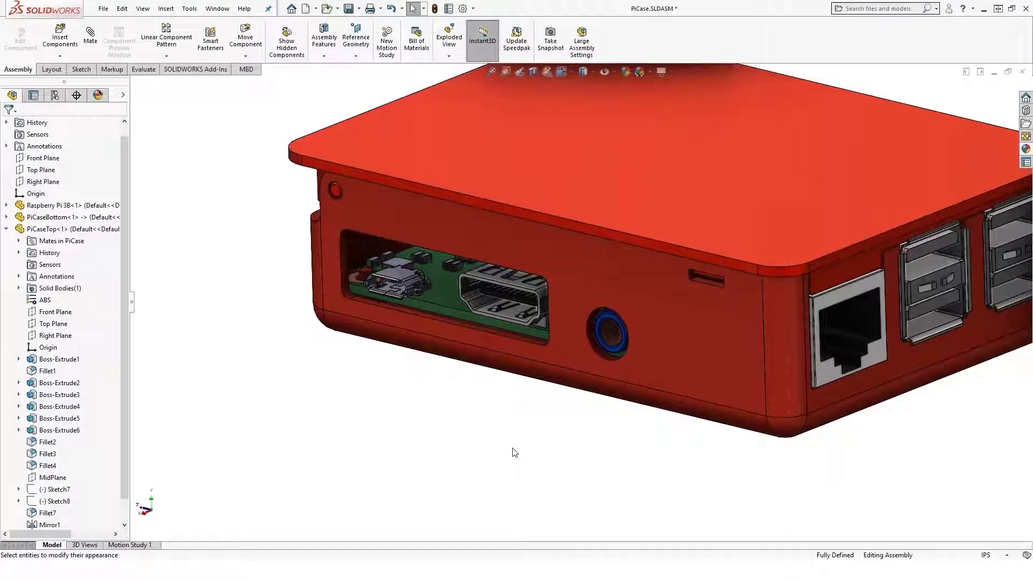
scroll(512, 401, up, 5)
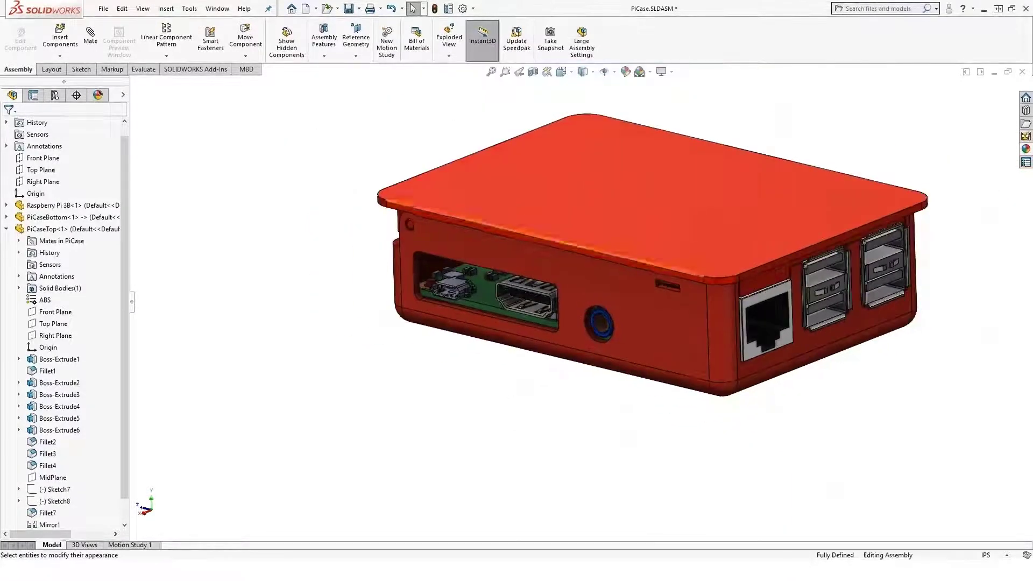
middle_drag(608, 226, 704, 251)
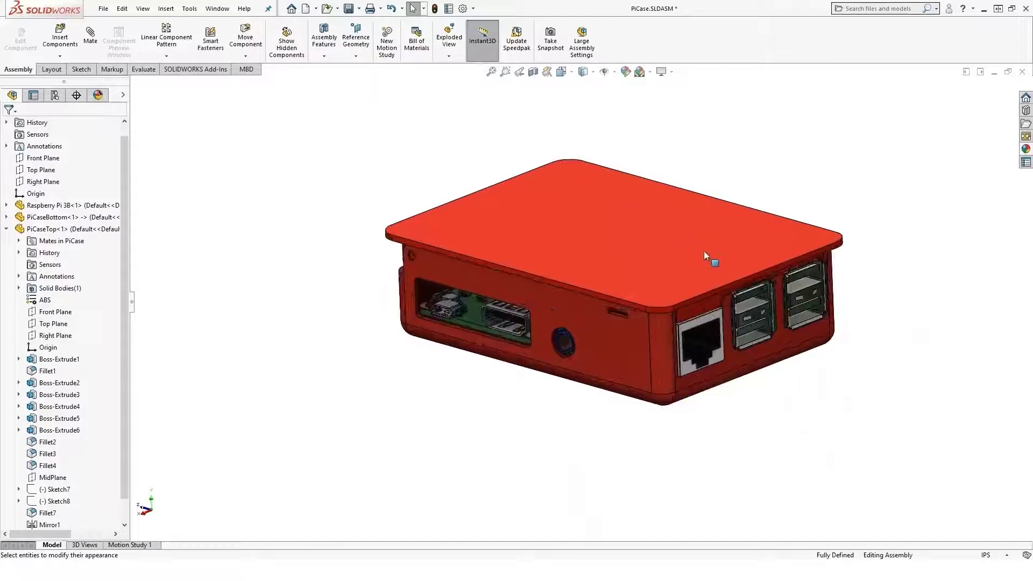
scroll(803, 243, down, 2)
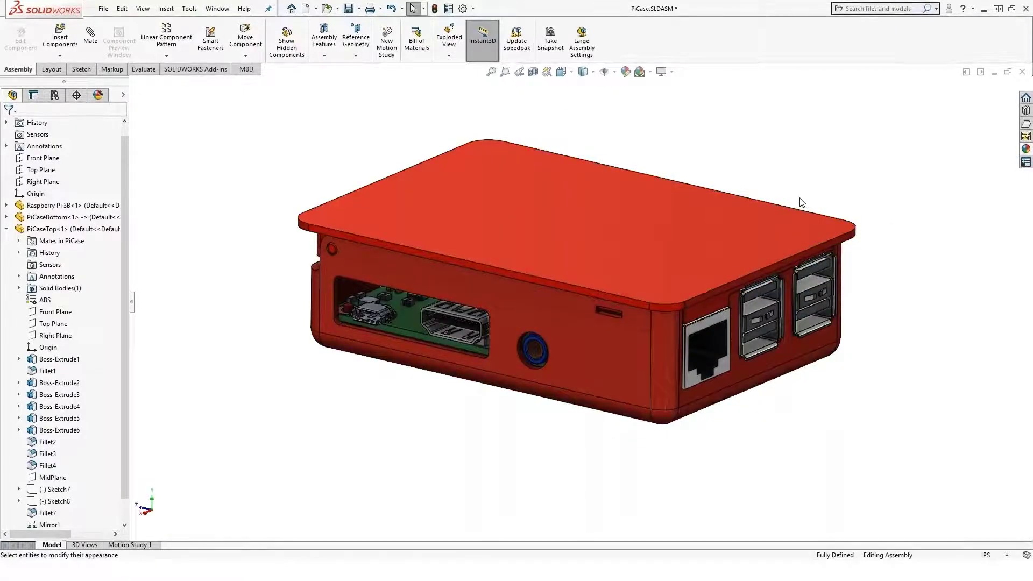
Switch realistic RealView shading back on and check the slightly rotated case.
click(672, 72)
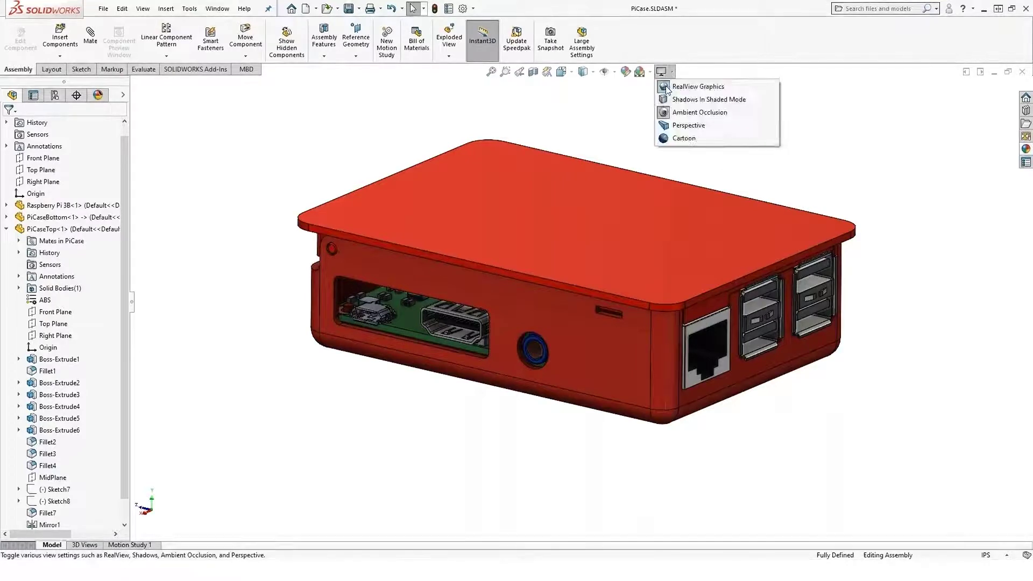
click(694, 112)
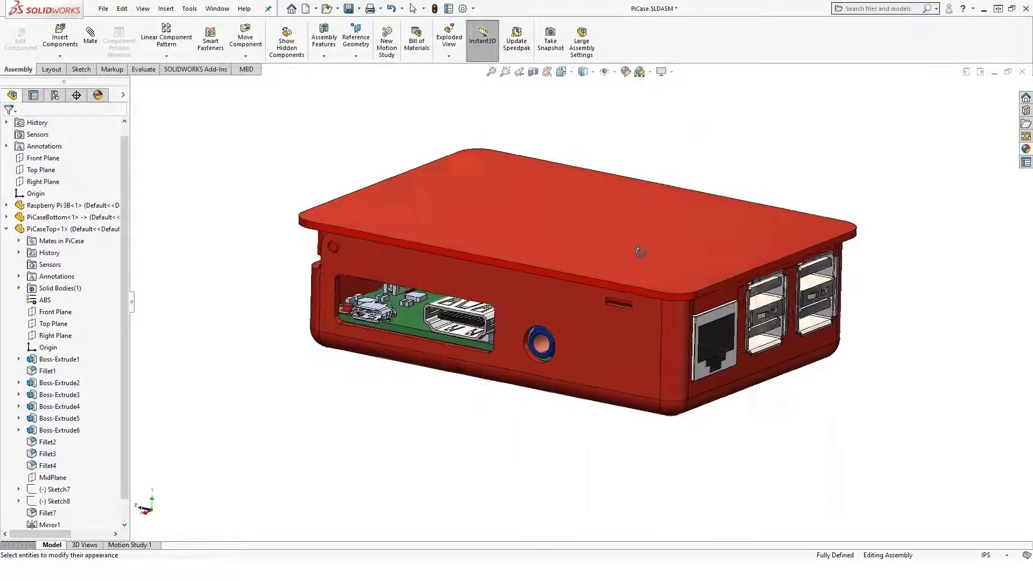
scroll(644, 253, up, 2)
scroll(621, 277, down, 2)
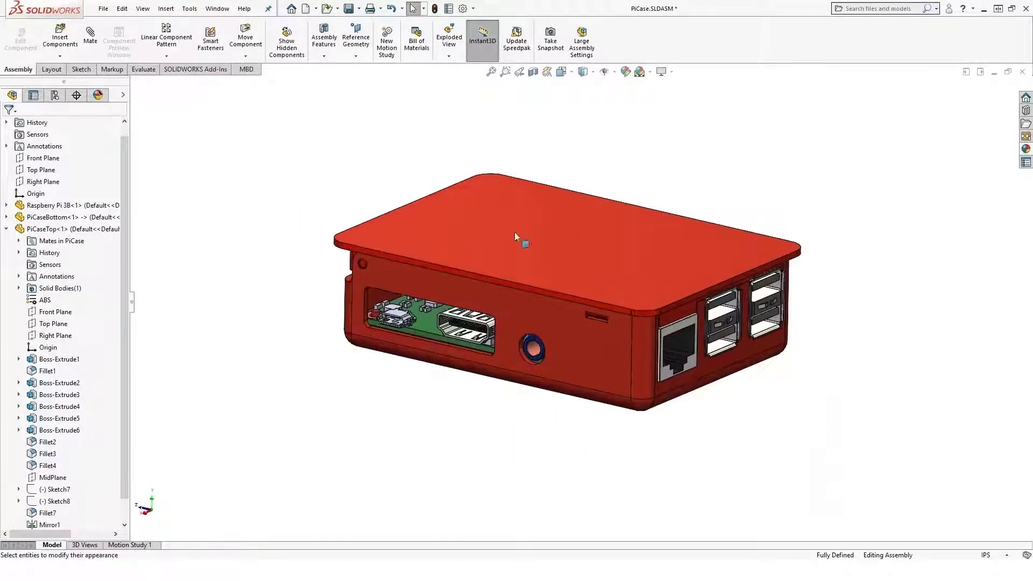
middle_drag(515, 235, 500, 236)
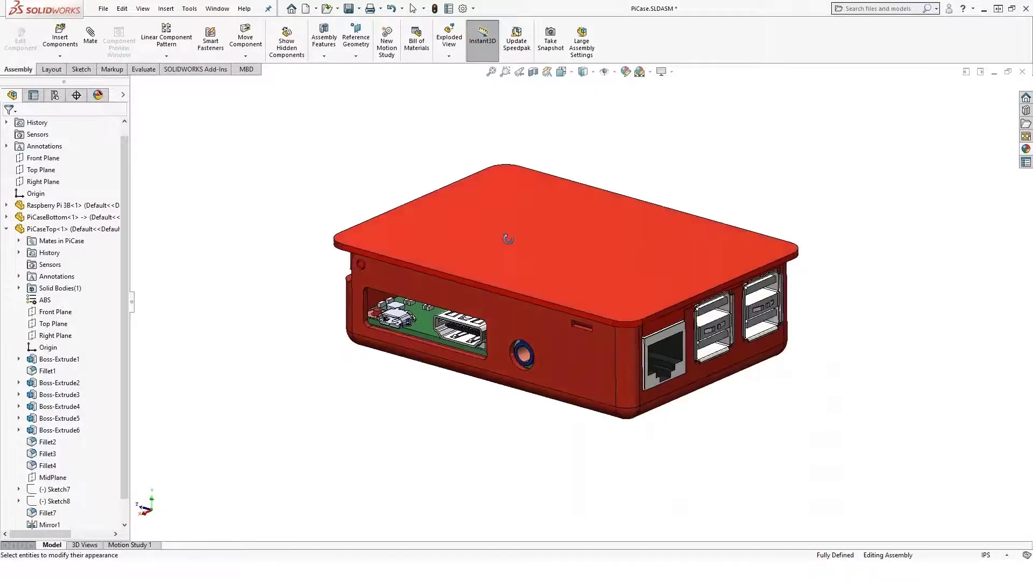
click(189, 12)
Enable the PhotoView 360 add-in in the Add-Ins dialog.
click(239, 503)
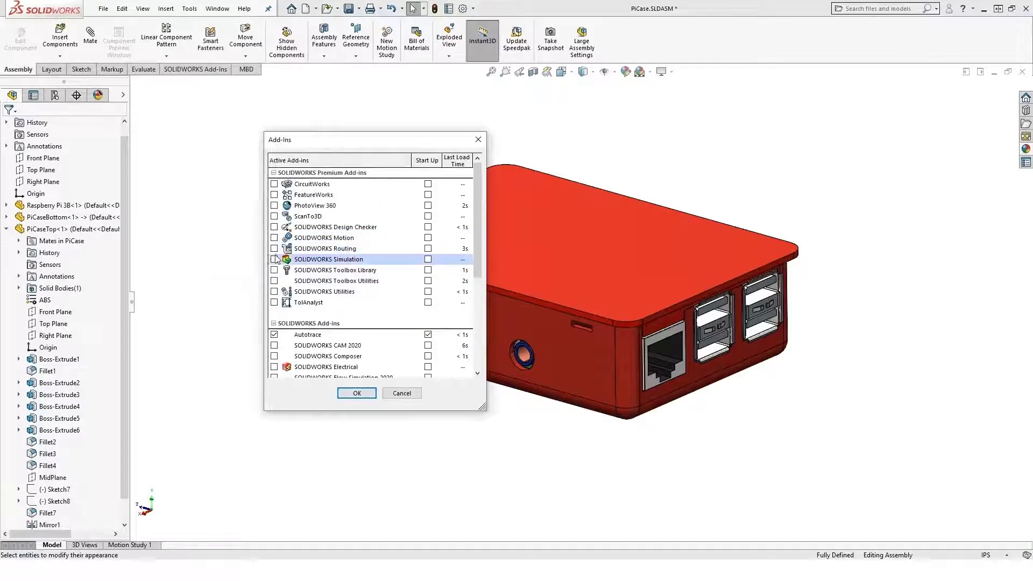
click(274, 205)
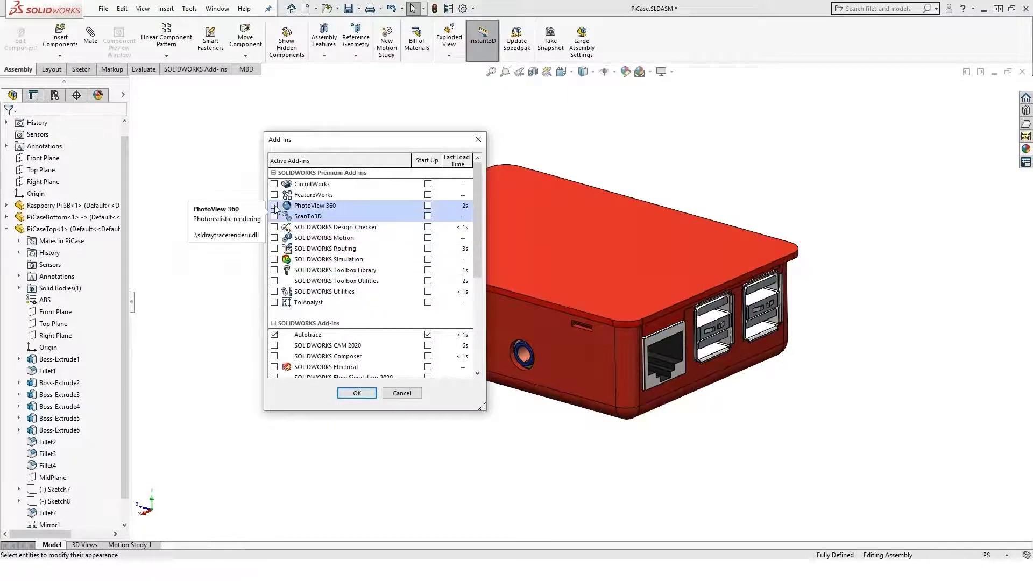
click(356, 394)
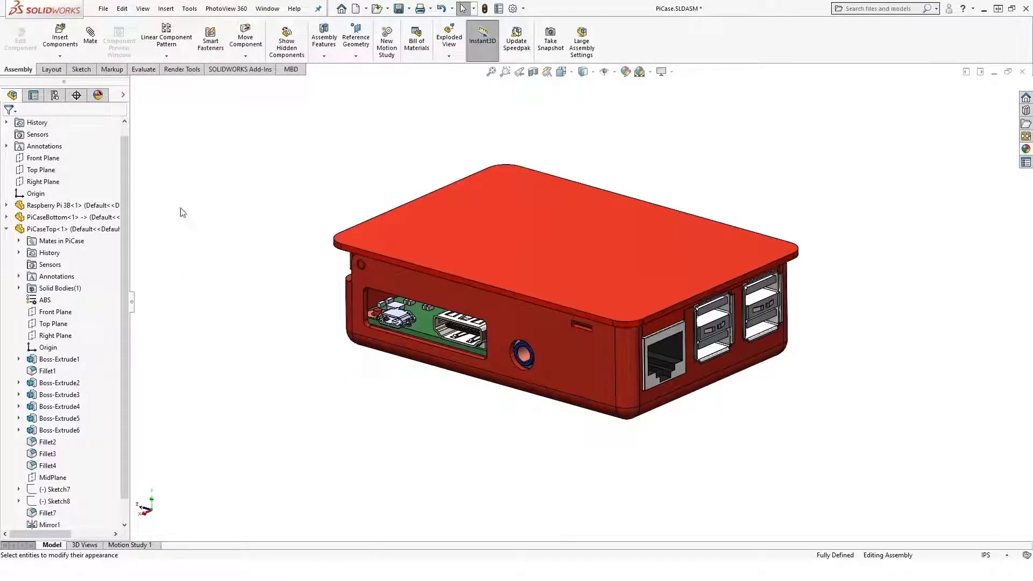
Show Render Tools and the Scene, Lights, and Cameras list, then add a new camera.
click(181, 70)
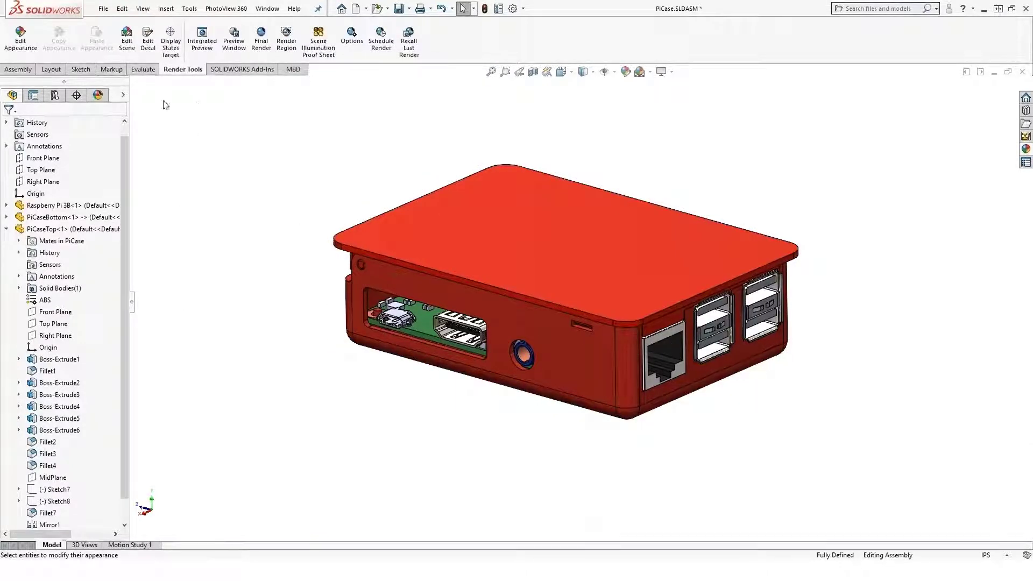
click(98, 94)
mouse_move(95, 193)
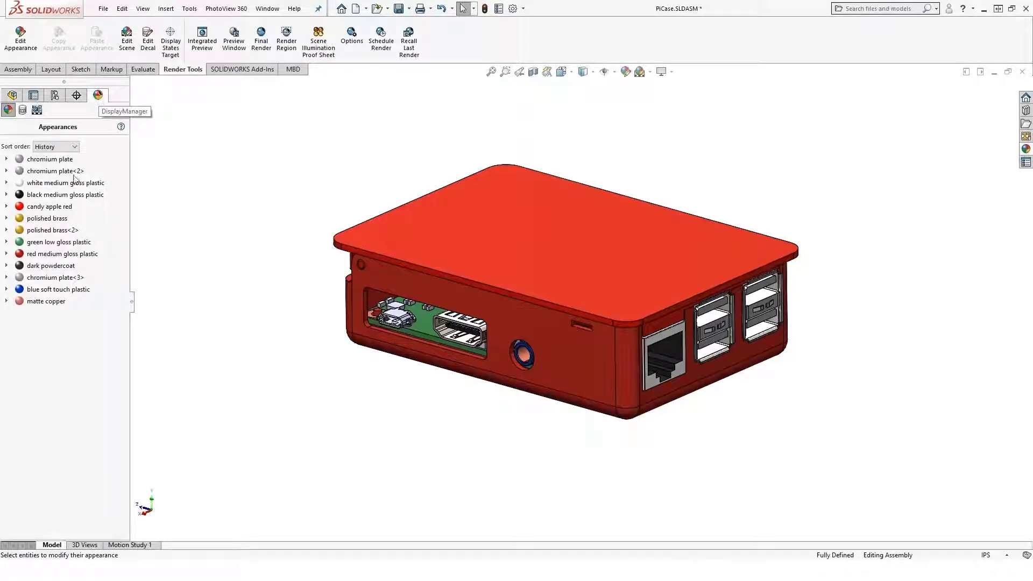
click(37, 109)
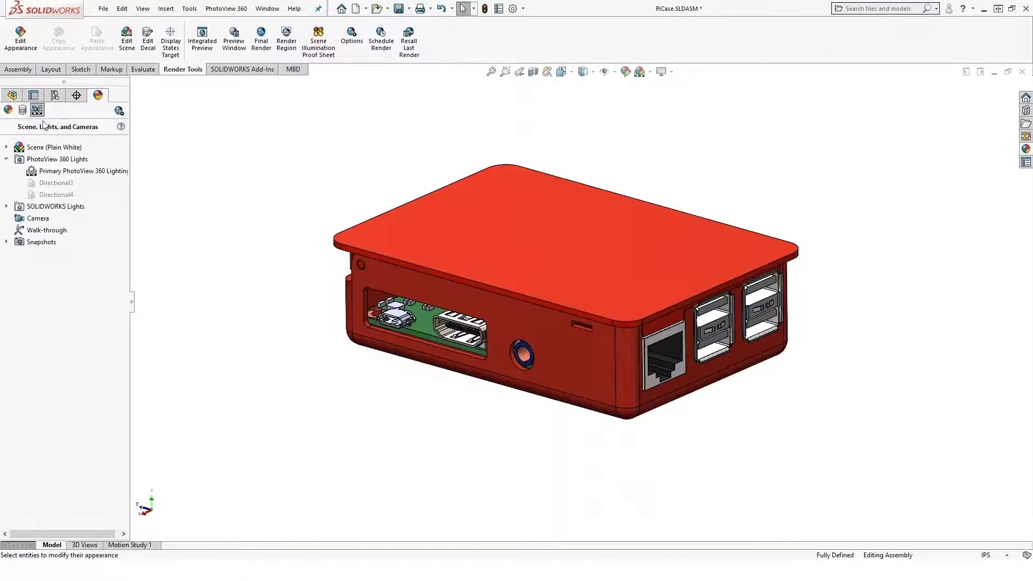
right_click(44, 219)
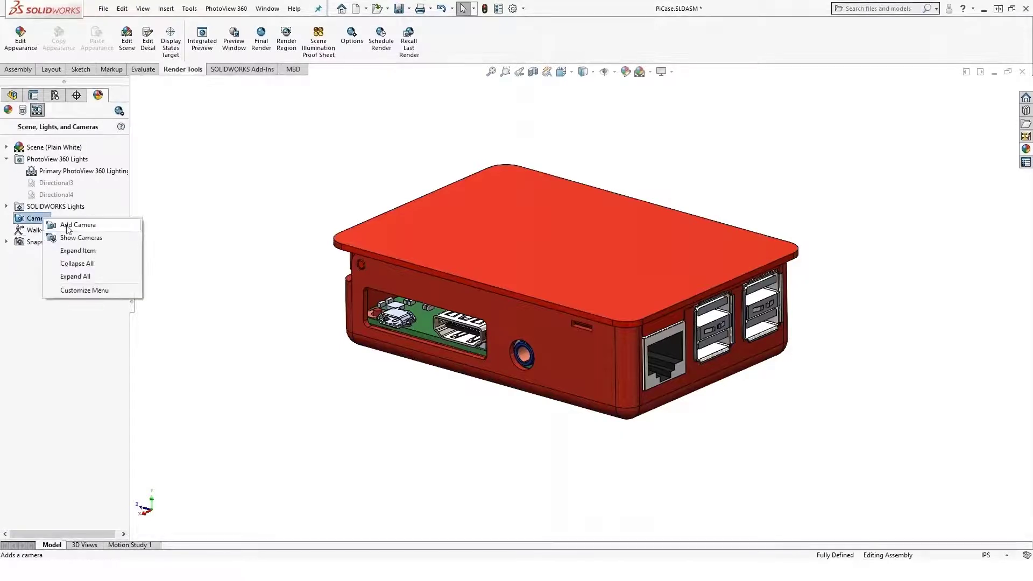
click(68, 226)
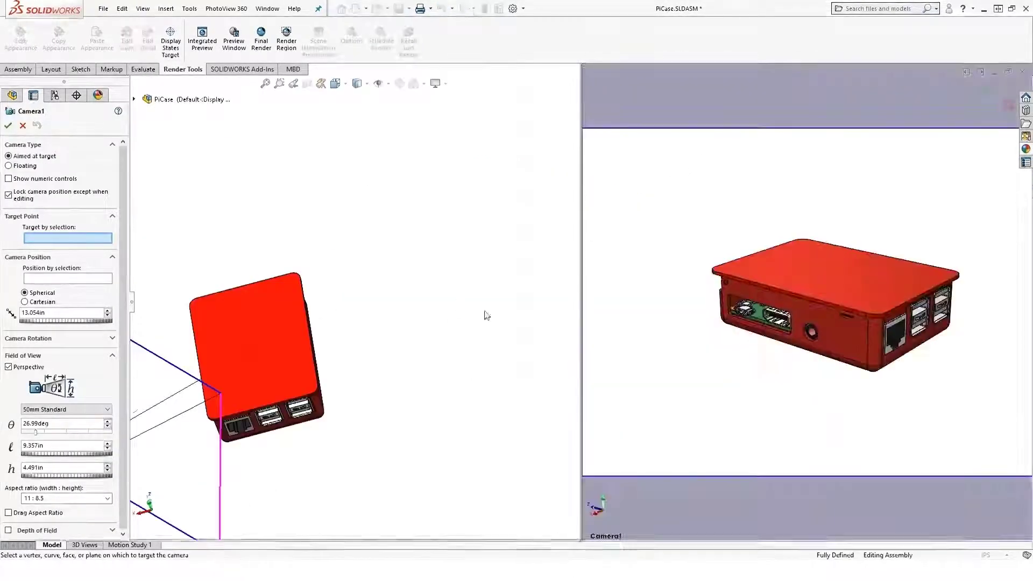
Aim Camera1 close up at the case's Ethernet and USB ports and confirm it.
scroll(366, 328, up, 2)
drag(294, 335, 318, 328)
scroll(317, 327, up, 2)
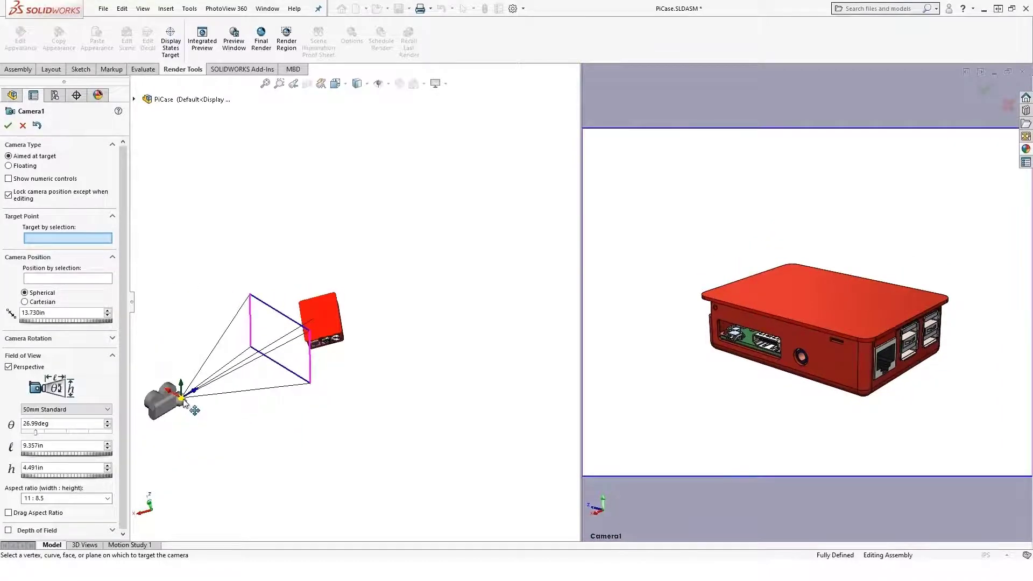
drag(183, 402, 359, 375)
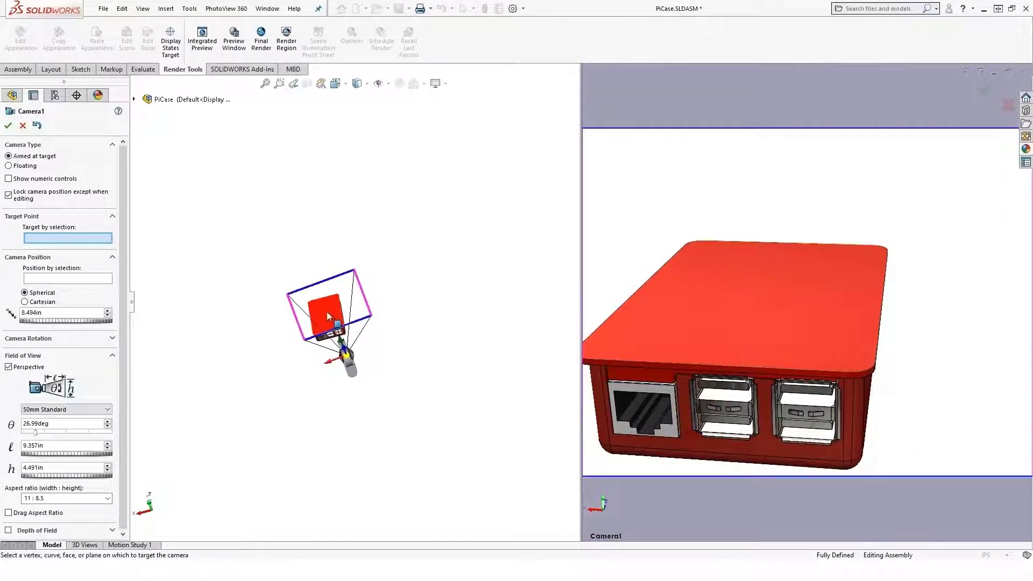
drag(332, 316, 326, 316)
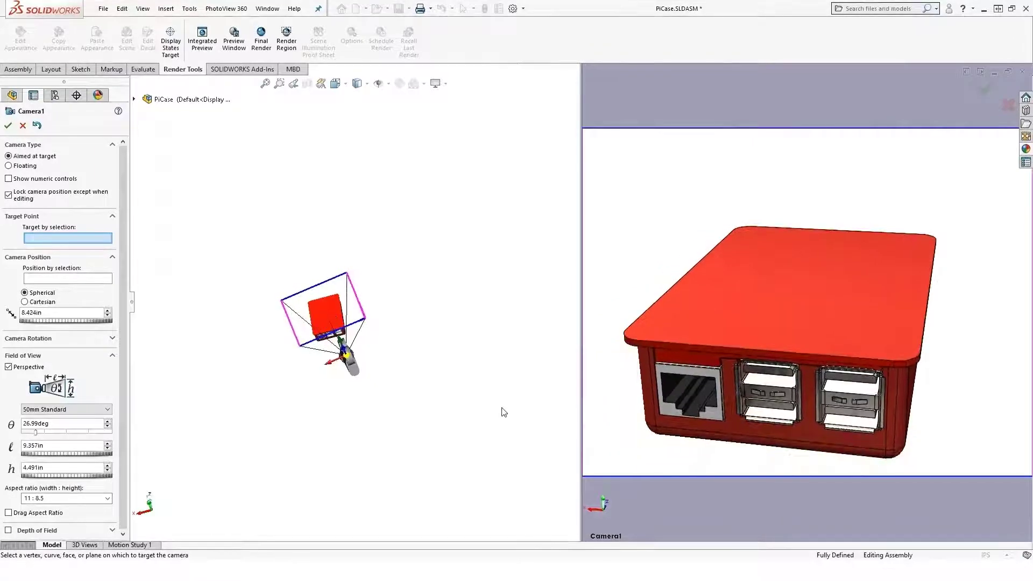
click(8, 126)
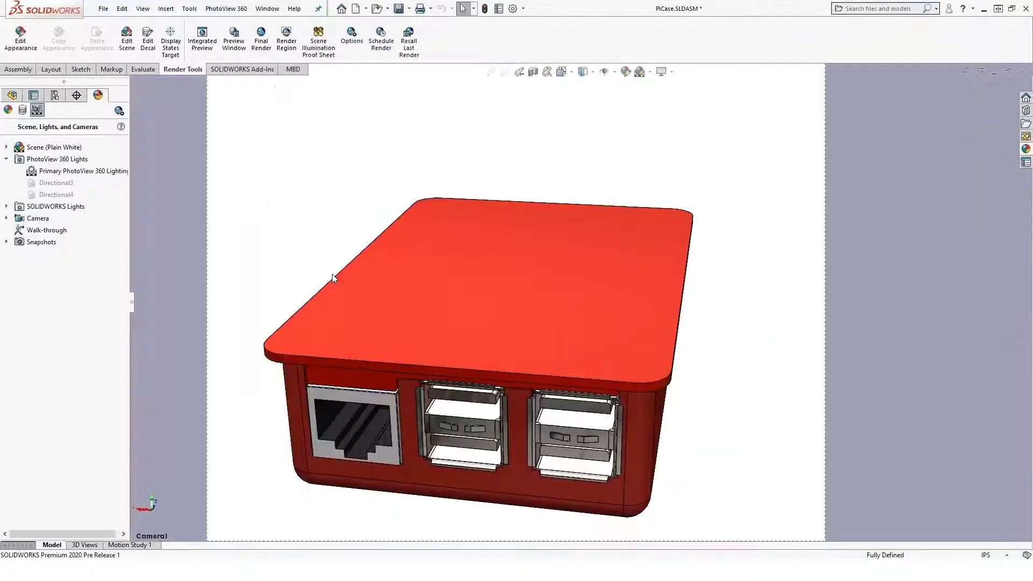
click(1025, 149)
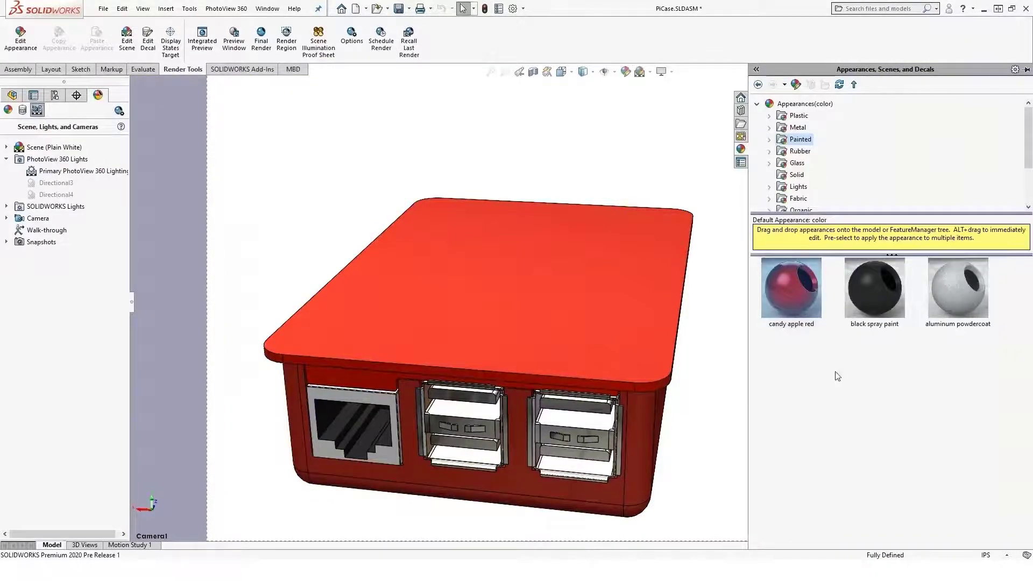
drag(791, 288, 509, 356)
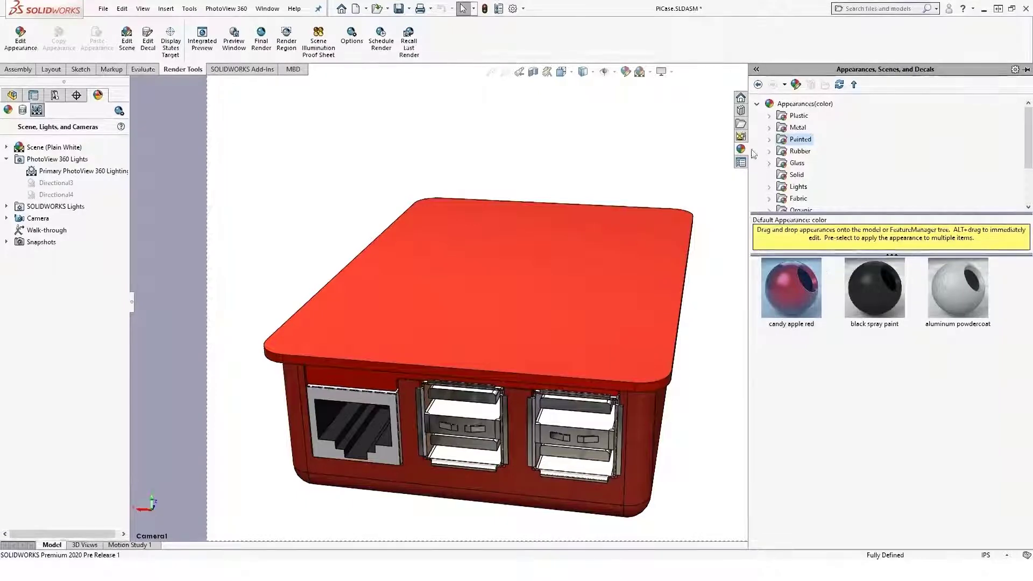
click(758, 105)
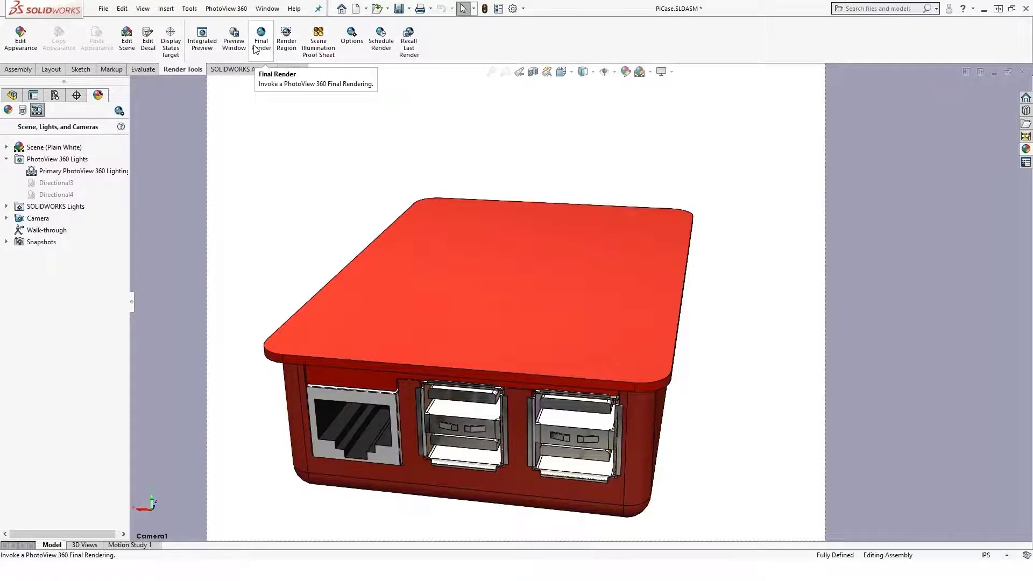
Expand SOLIDWORKS Lights, then return to the FeatureManager tree and Assembly tools.
double_click(37, 209)
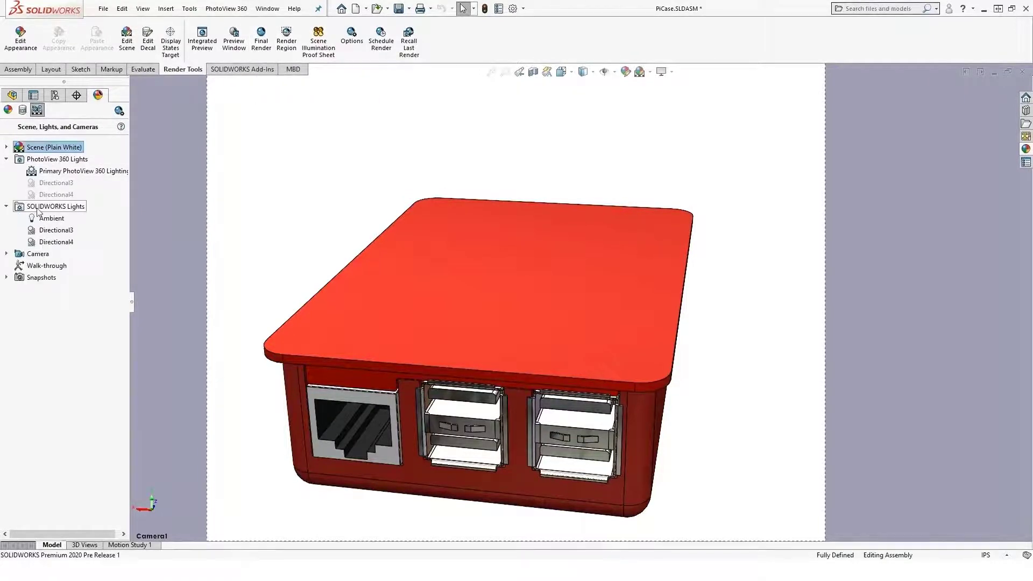
right_click(37, 210)
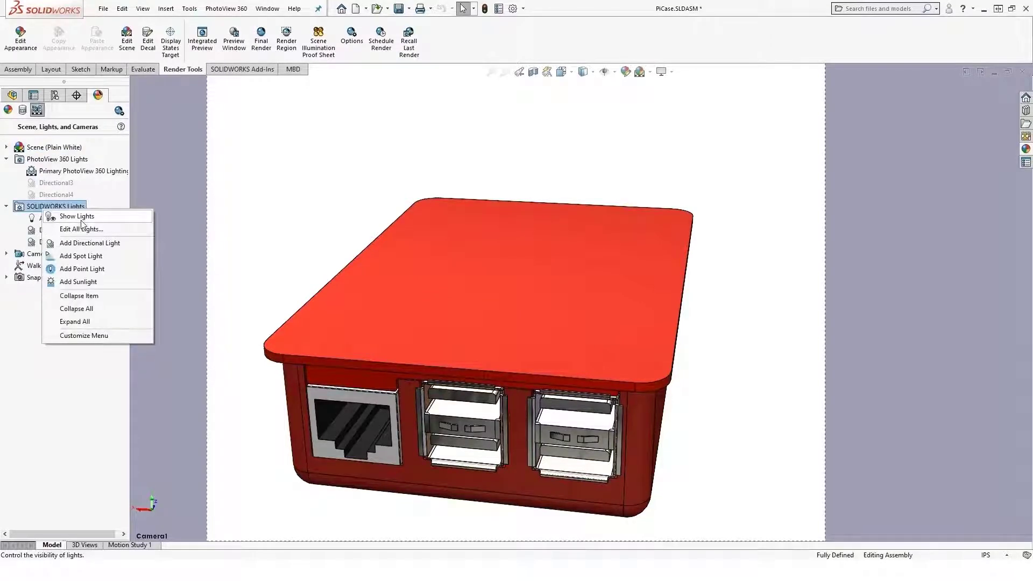
click(6, 206)
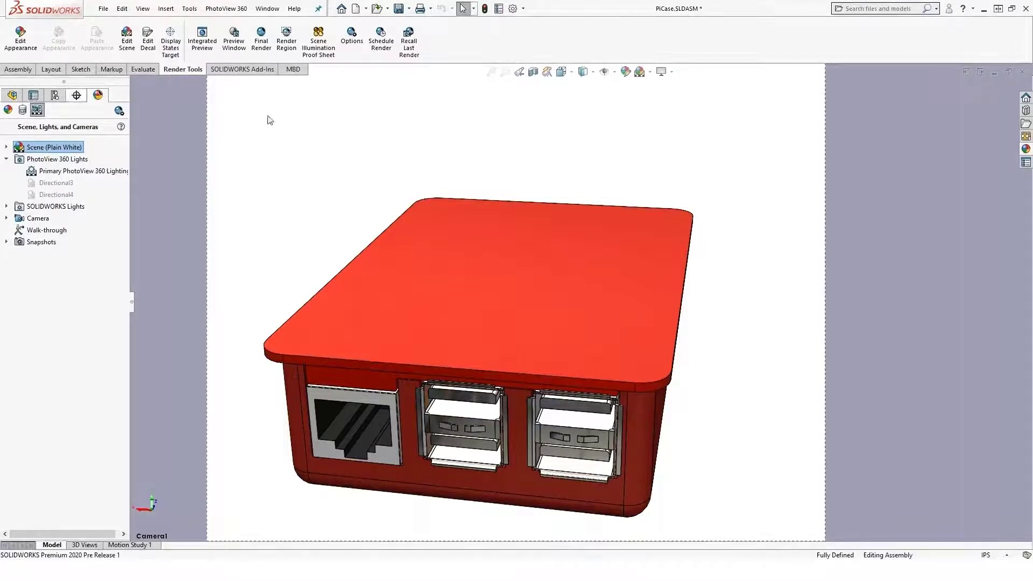
click(12, 95)
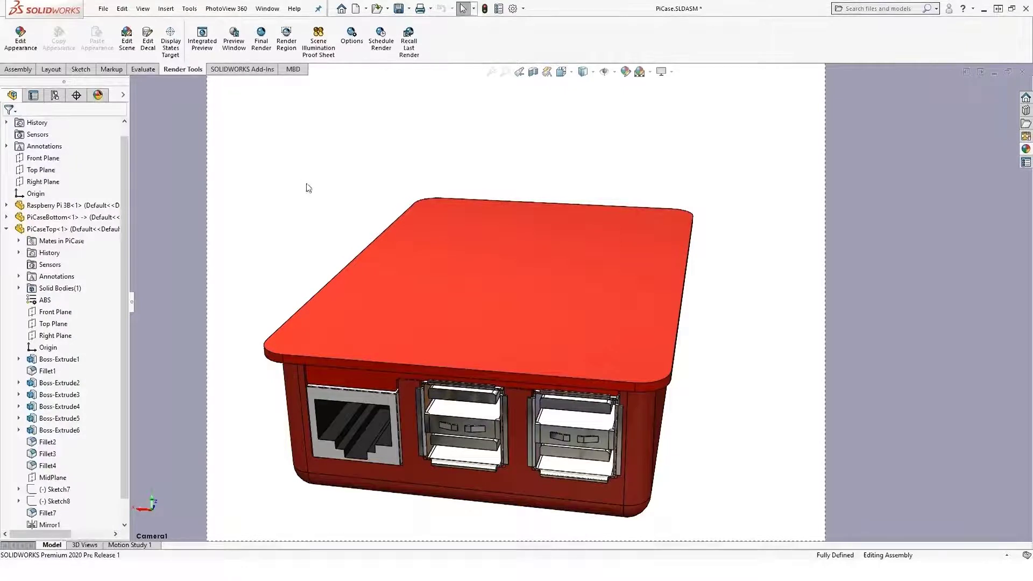
click(18, 69)
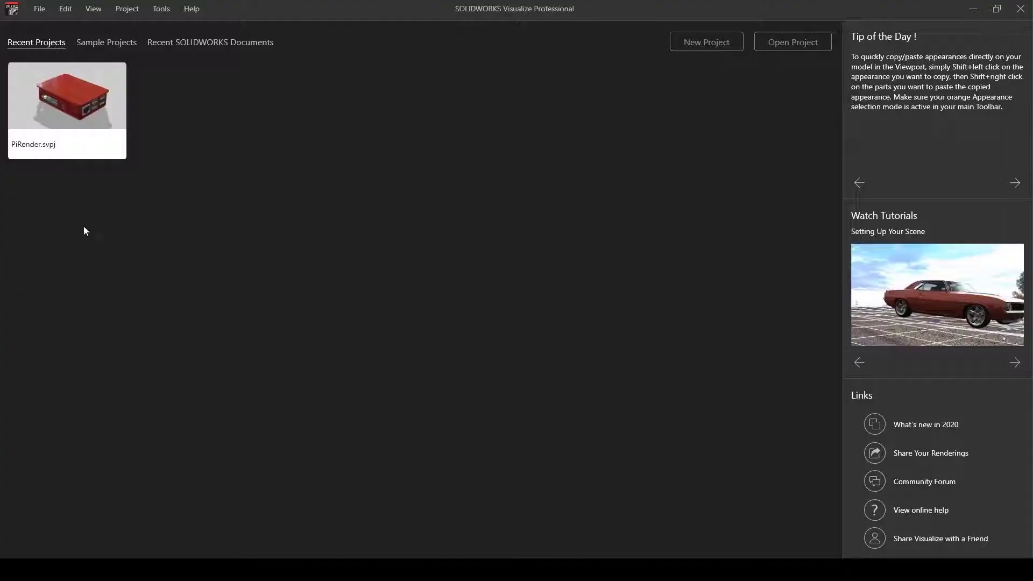
Open the PiRender.svpj project in Visualize, declining auto-save recovery.
click(60, 109)
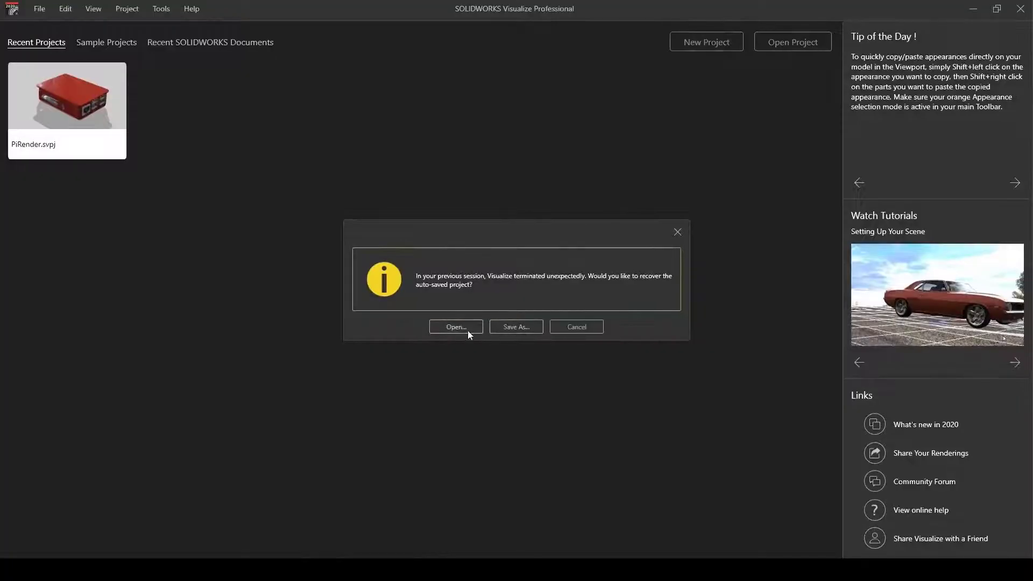
click(577, 327)
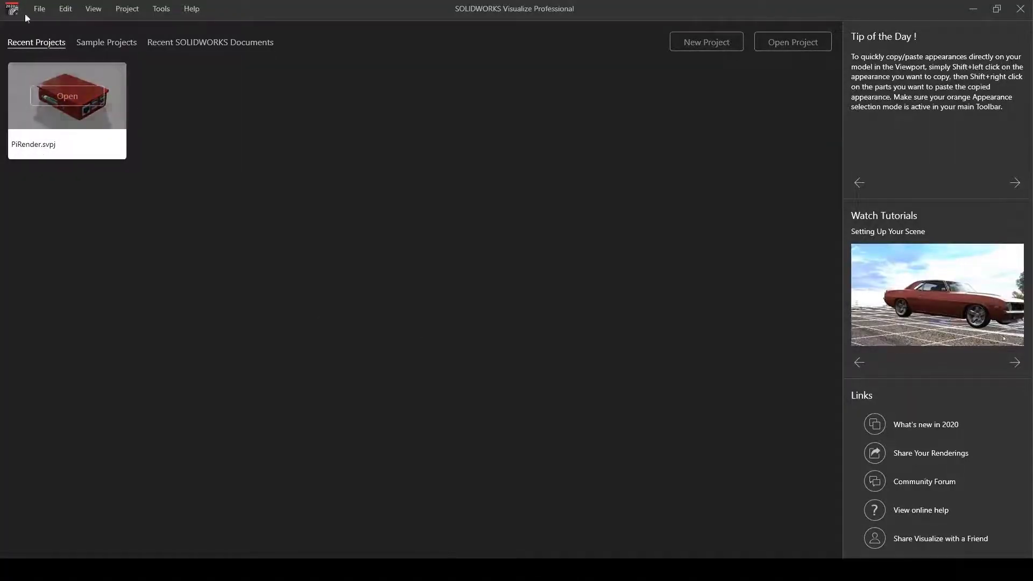
click(39, 8)
click(51, 45)
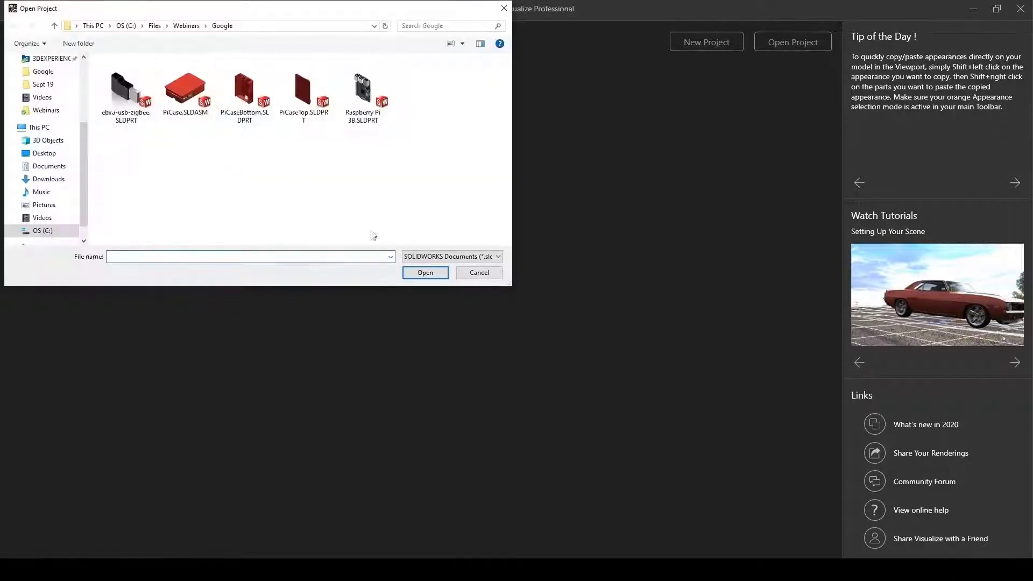
click(433, 257)
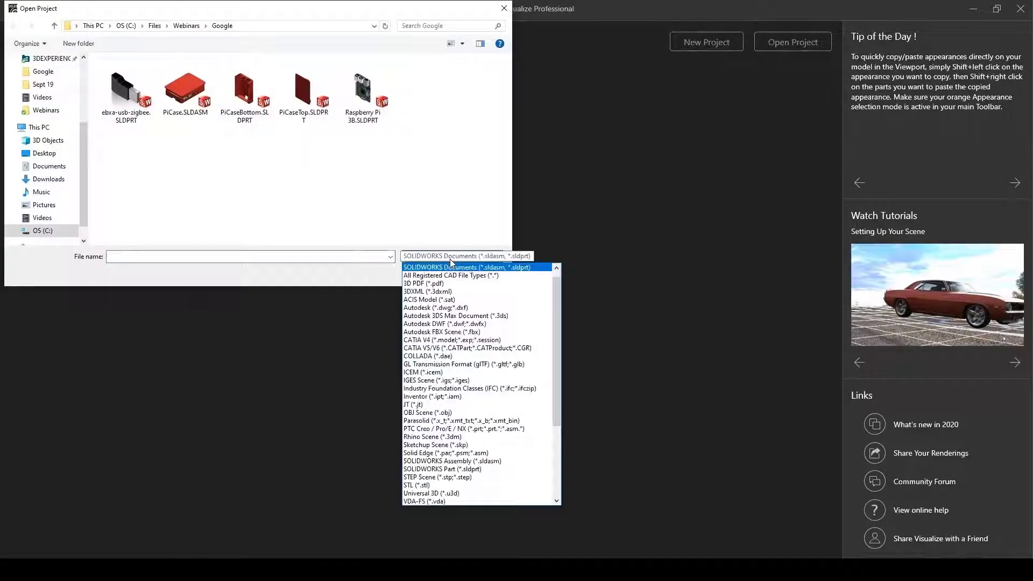
click(478, 273)
click(478, 272)
click(92, 91)
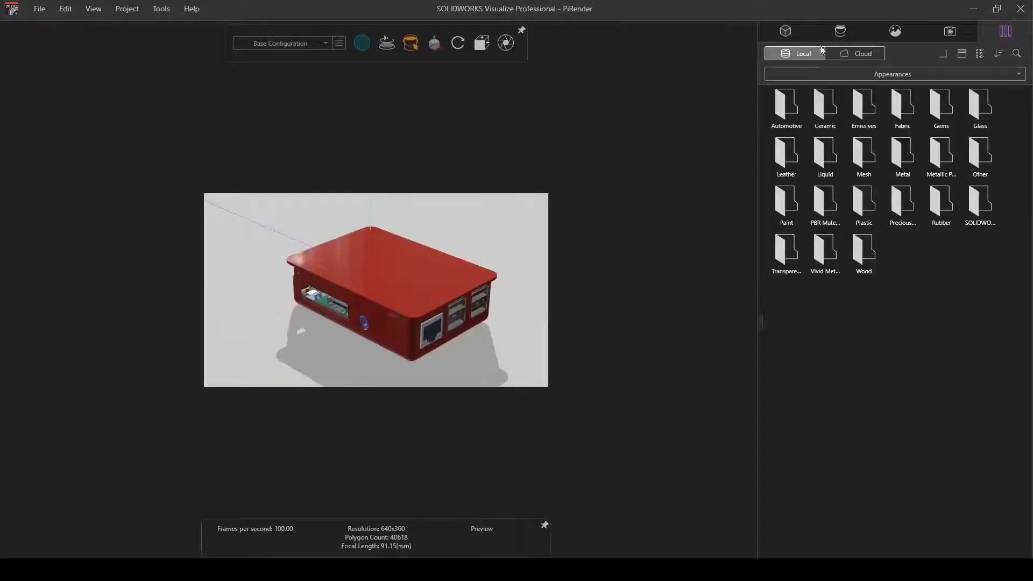
Apply the Retail Store - 2k environment and orbit to a lower, side-on view of the case.
click(896, 31)
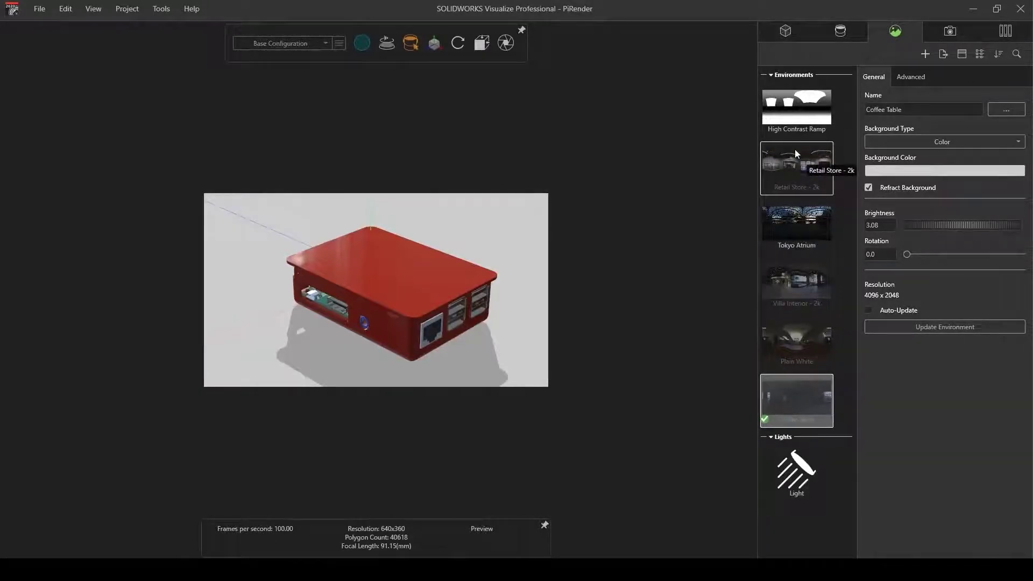
drag(799, 162, 473, 242)
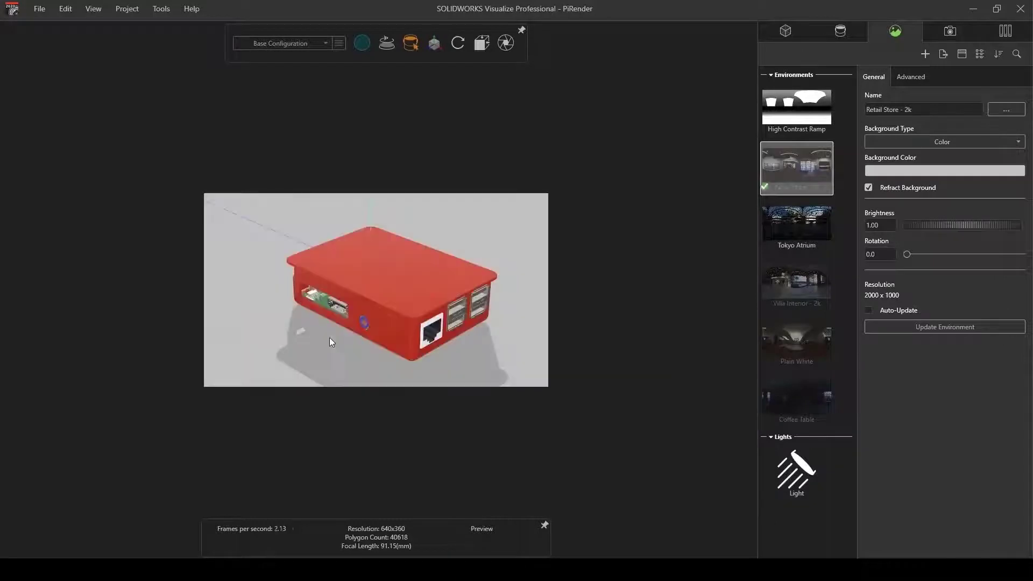
drag(370, 313, 437, 269)
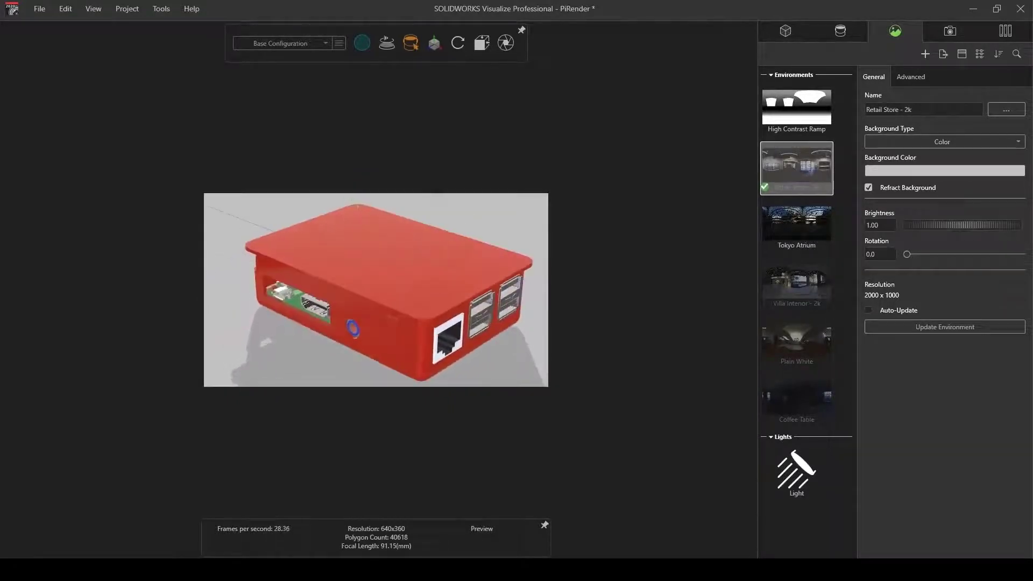
drag(438, 312, 372, 285)
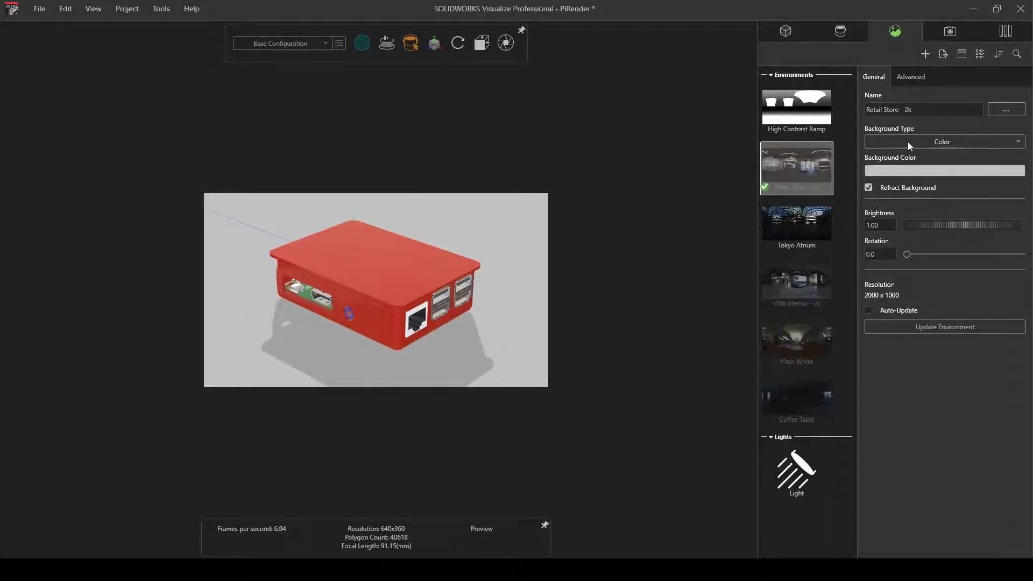
click(842, 32)
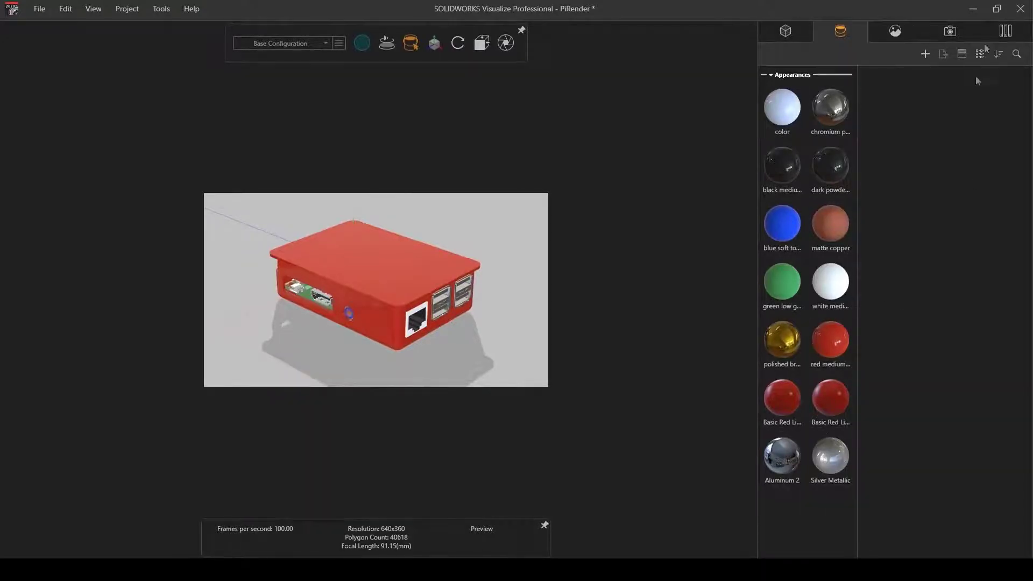
Apply the Basic Purple plastic from the Library's Plastic folder to the Pi case.
click(1009, 33)
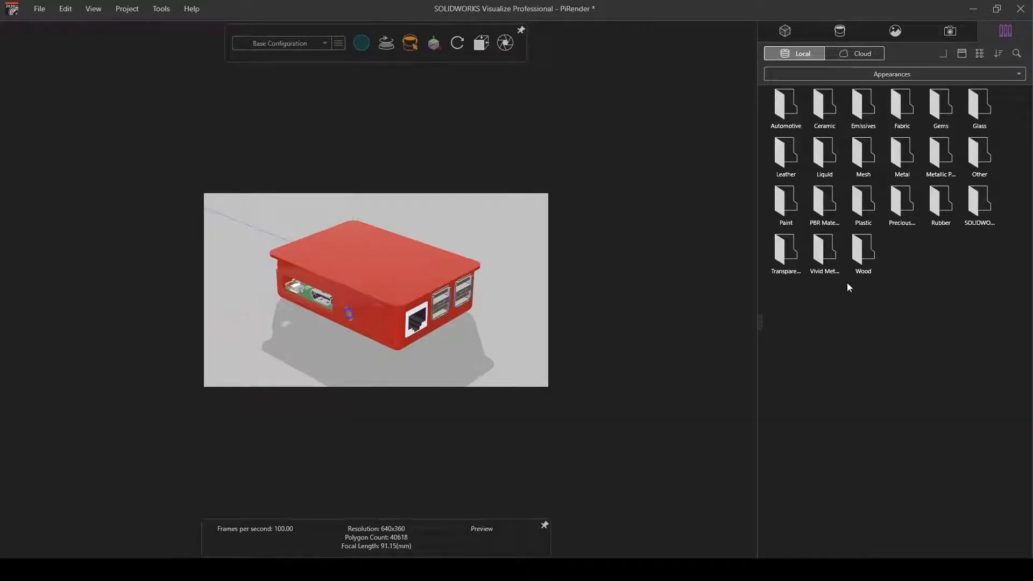
double_click(862, 194)
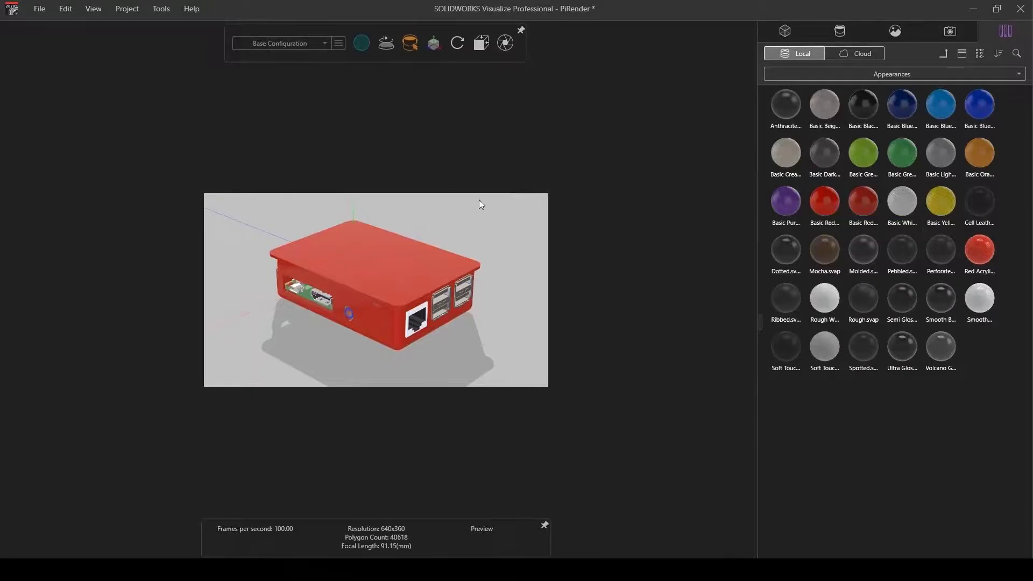
drag(786, 209, 382, 260)
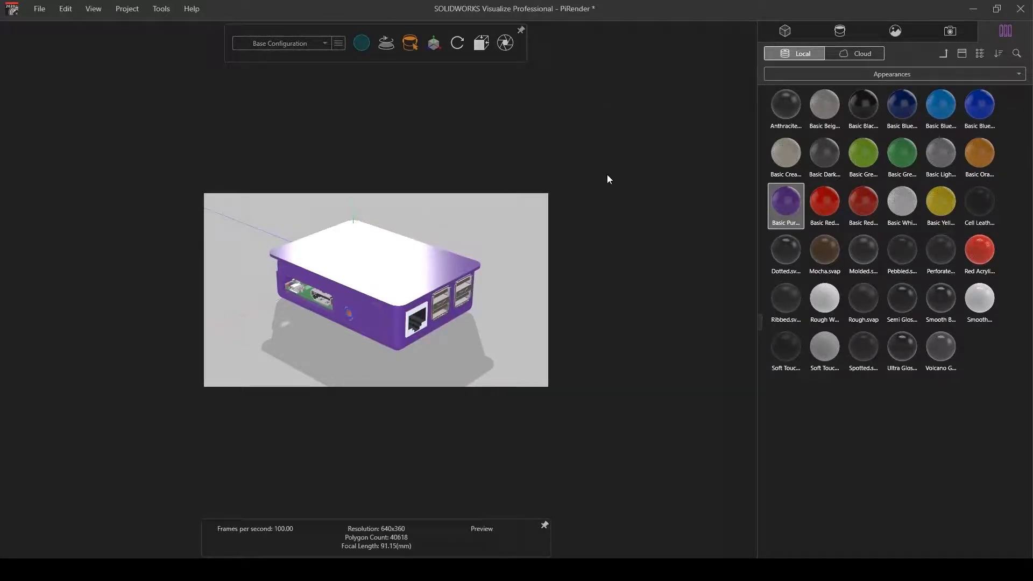
key(alt+Tab)
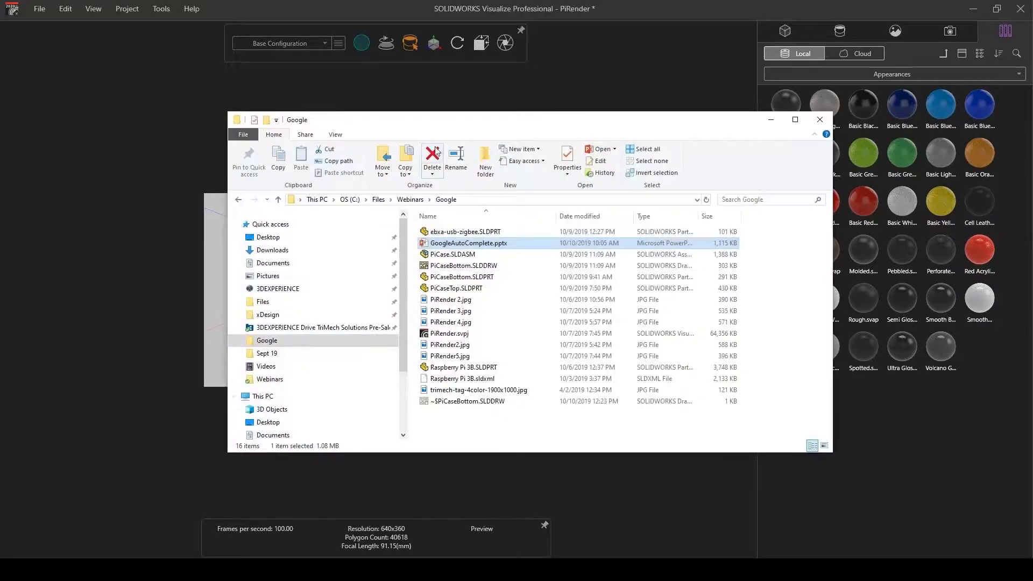
click(474, 300)
double_click(474, 299)
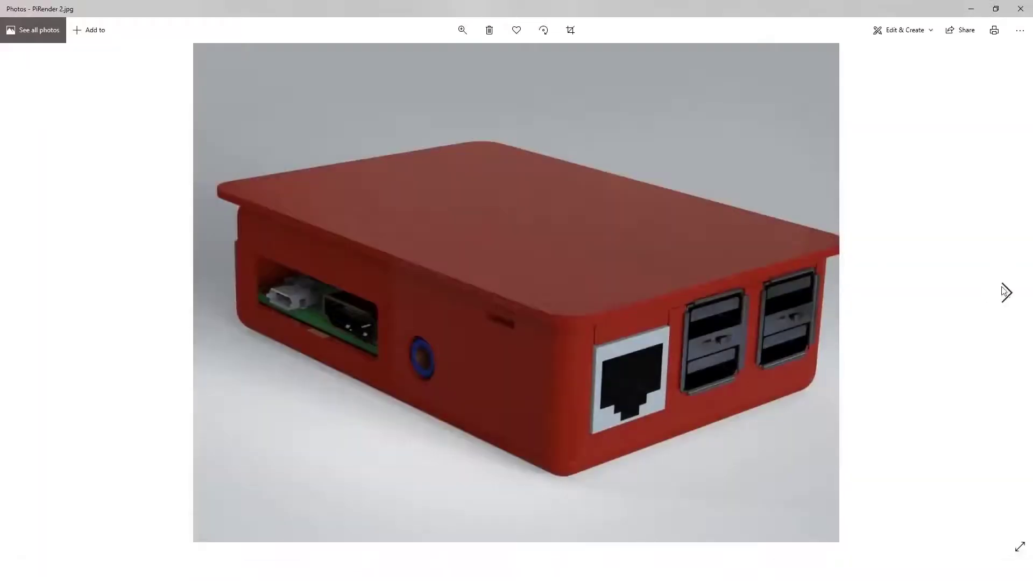
click(1005, 292)
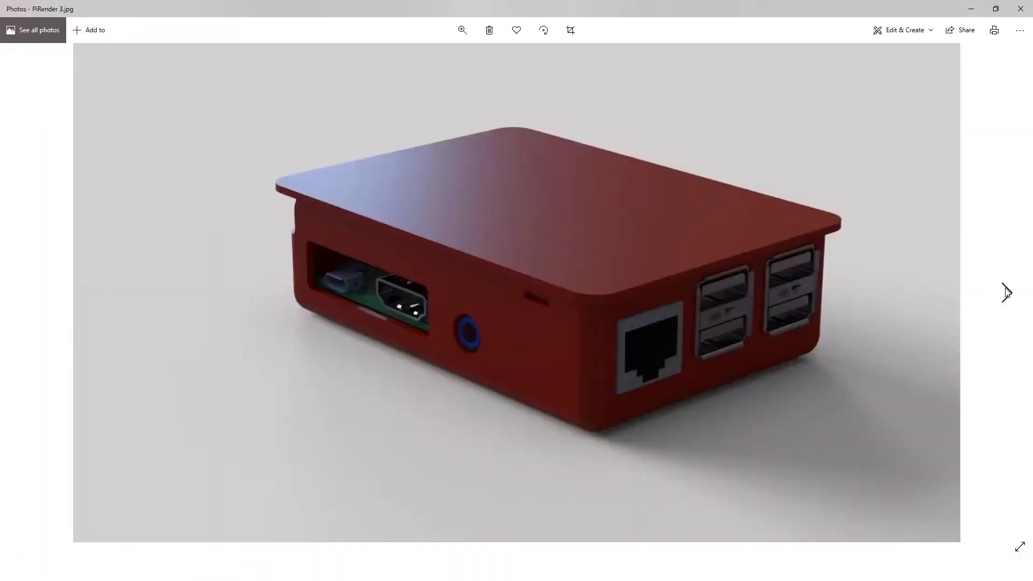
click(1006, 293)
click(1006, 292)
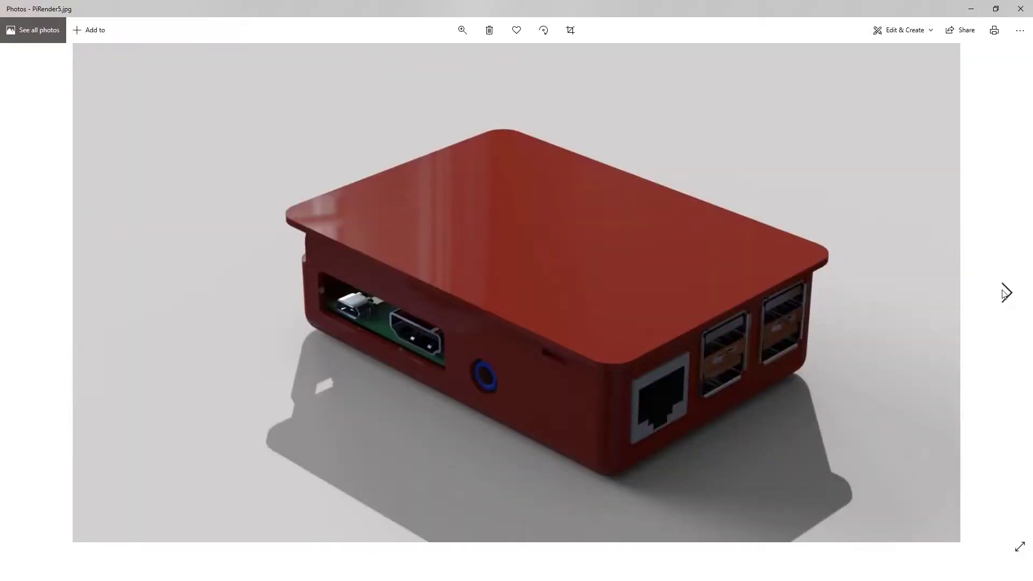
click(1020, 8)
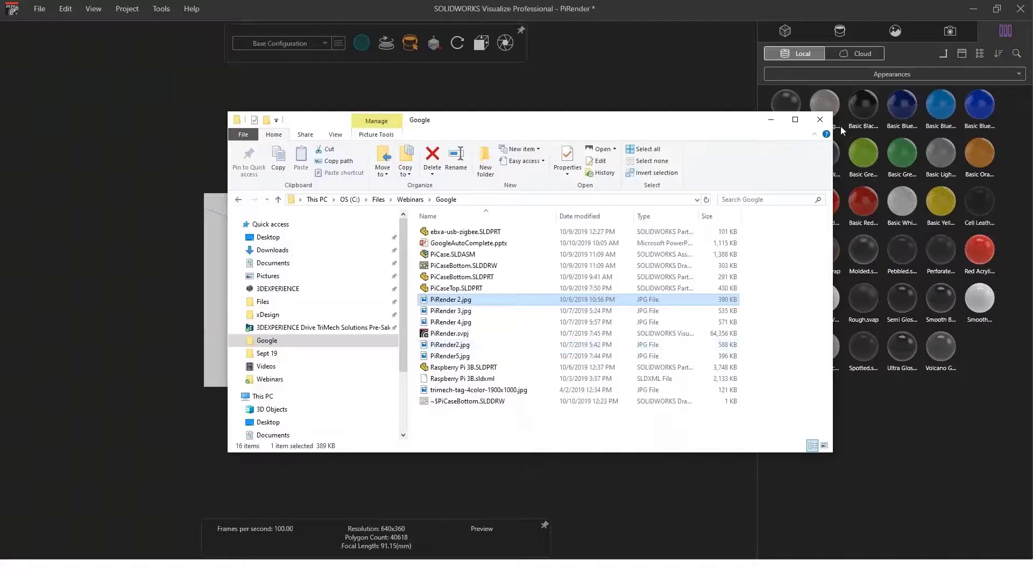
click(824, 115)
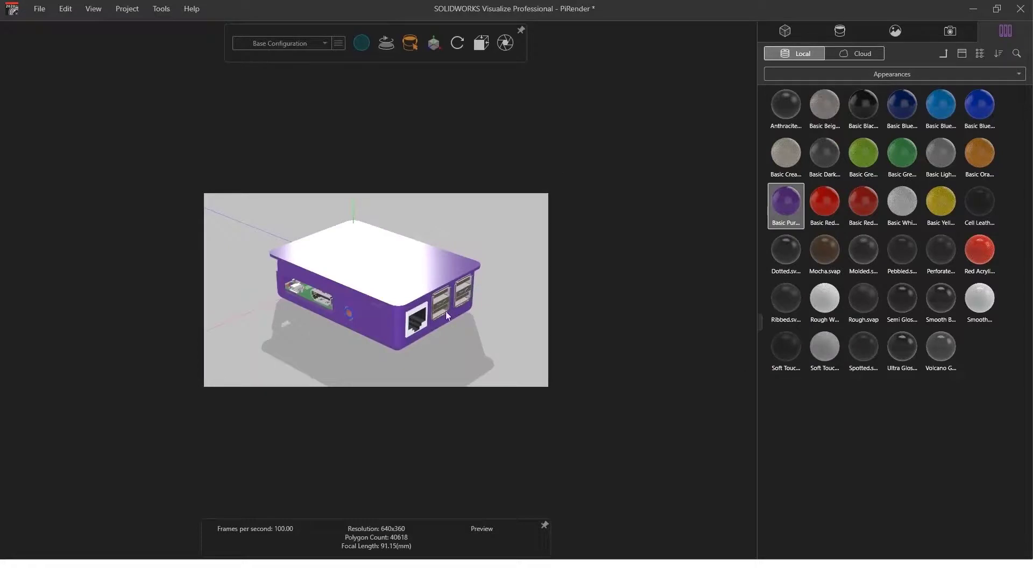